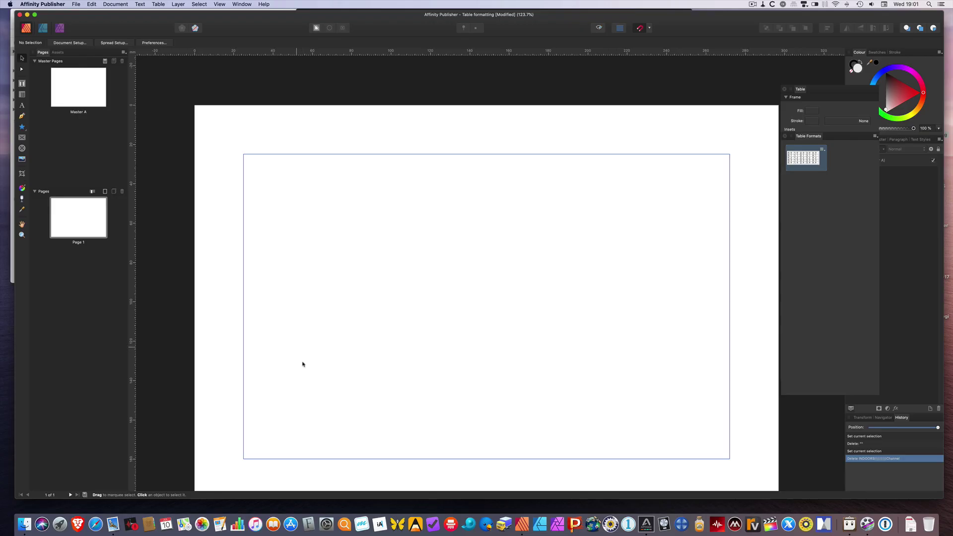
# Step: Move the floating Table panel away from the page and close the Table Formats panel
pyautogui.scroll(1, 472, 95)
pyautogui.scroll(-3, 473, 99)
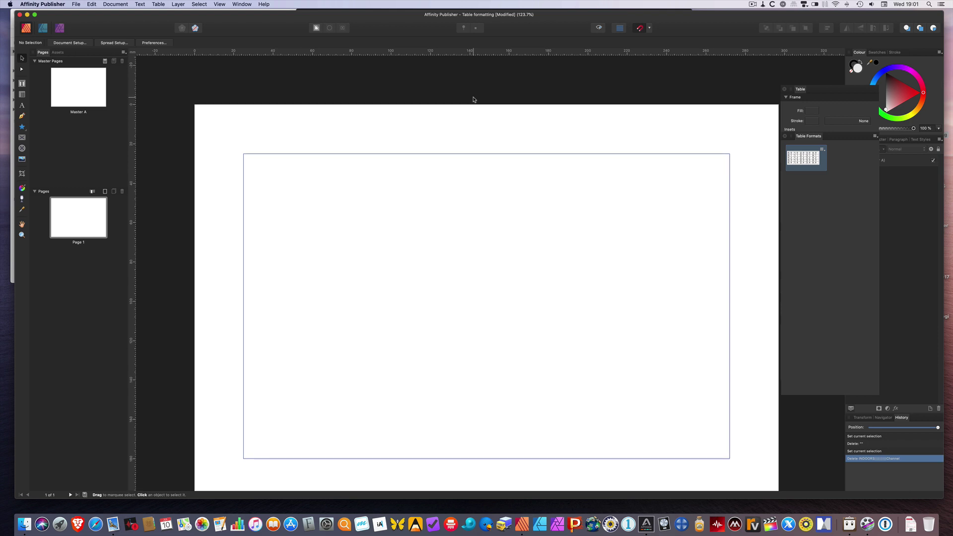
pyautogui.scroll(-1, 474, 99)
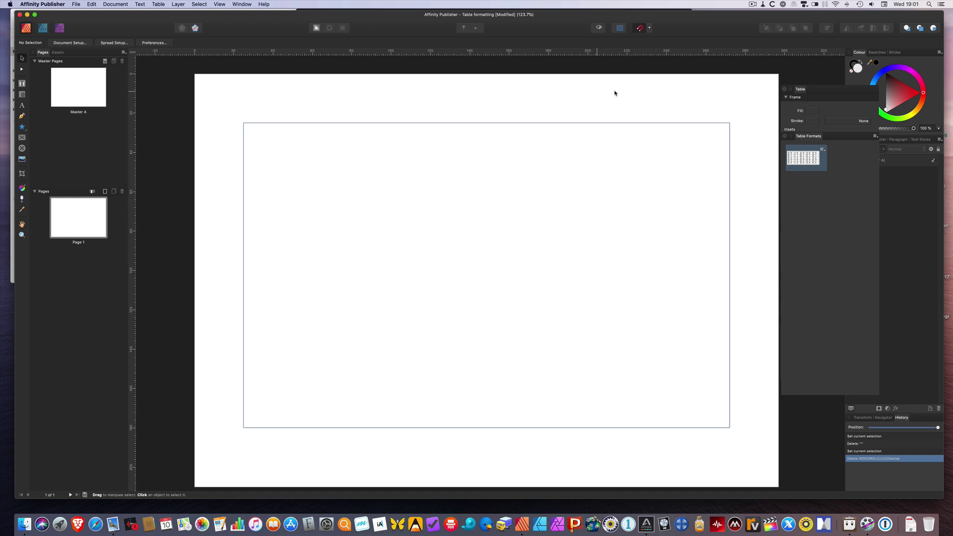
pyautogui.moveTo(812, 91); pyautogui.dragTo(846, 89)
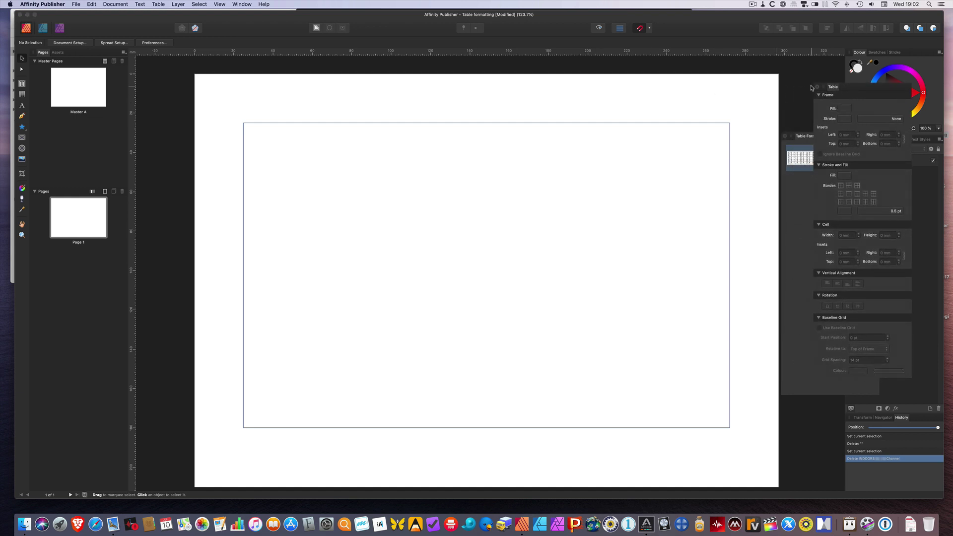
pyautogui.click(222, 5)
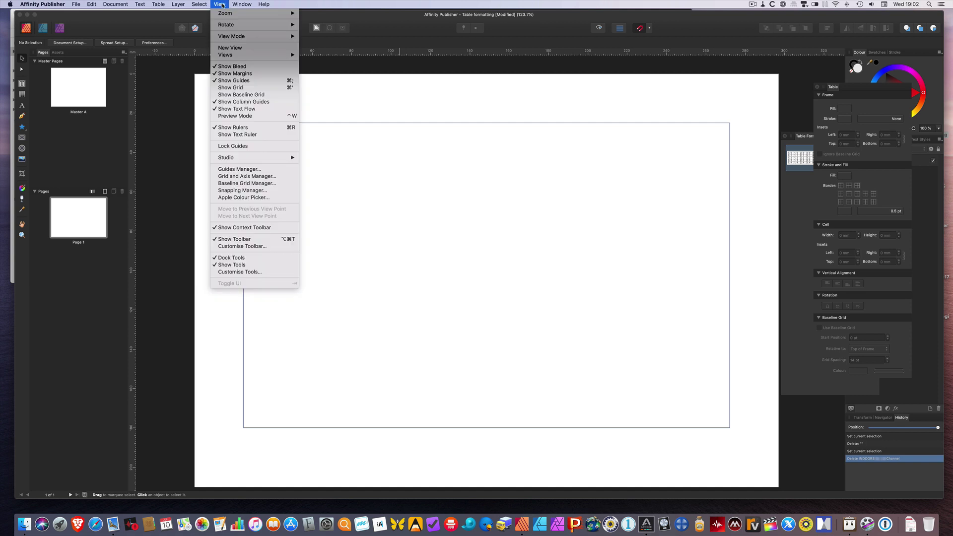
pyautogui.moveTo(234, 159)
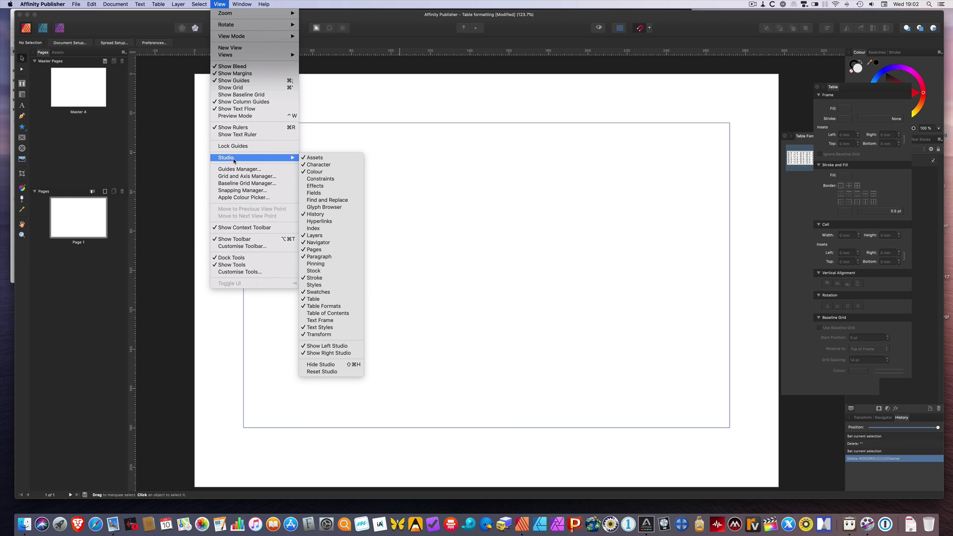
pyautogui.click(797, 182)
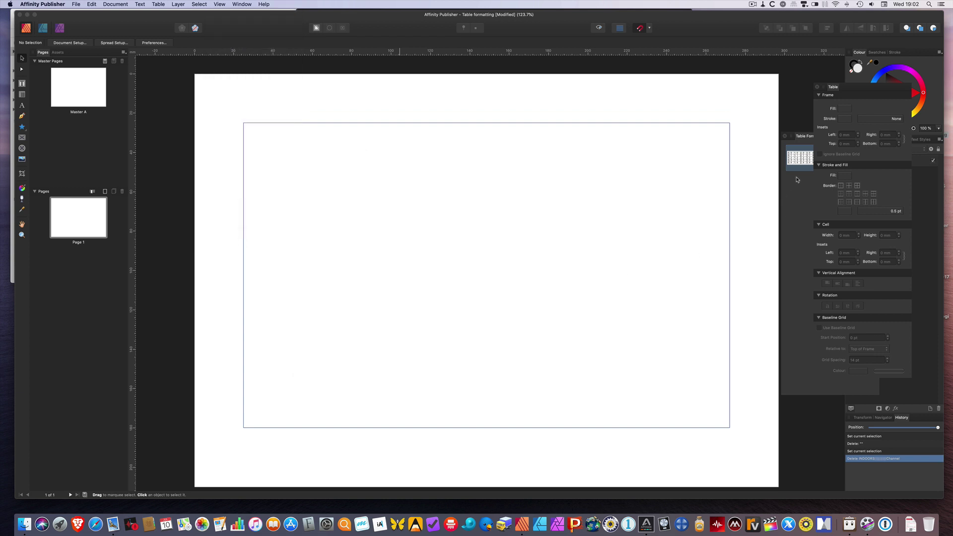
pyautogui.click(786, 137)
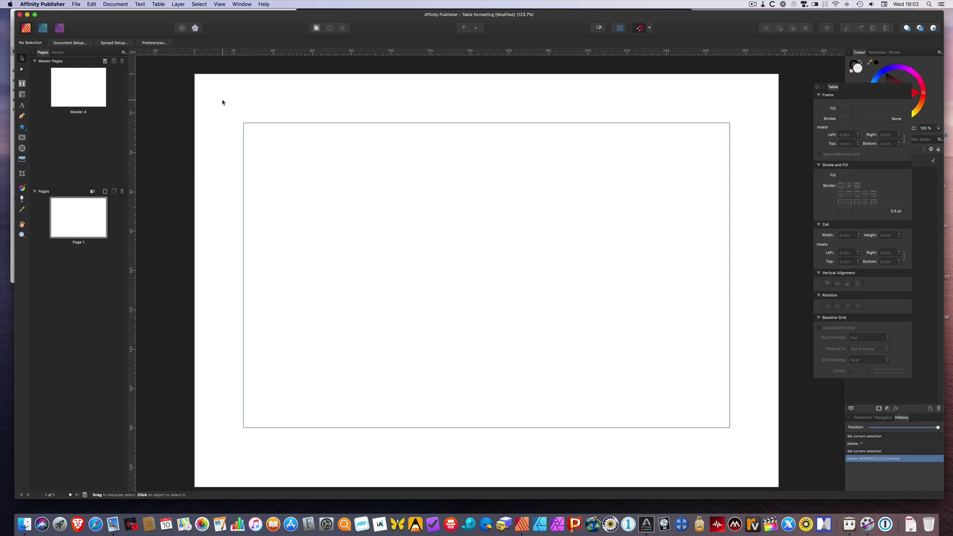
# Step: Draw a table with the Table tool that fills the page's whole margin area
pyautogui.click(21, 95)
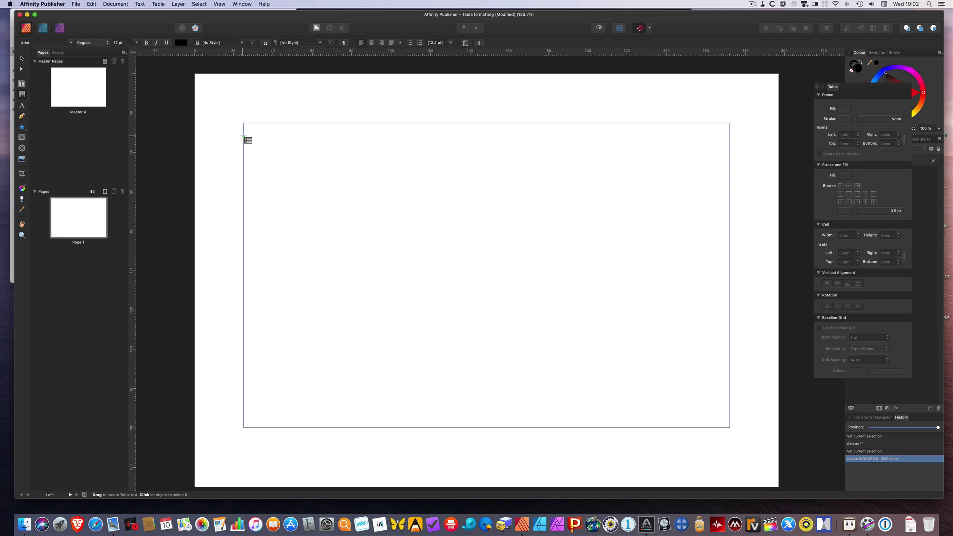
pyautogui.moveTo(244, 123); pyautogui.dragTo(729, 427)
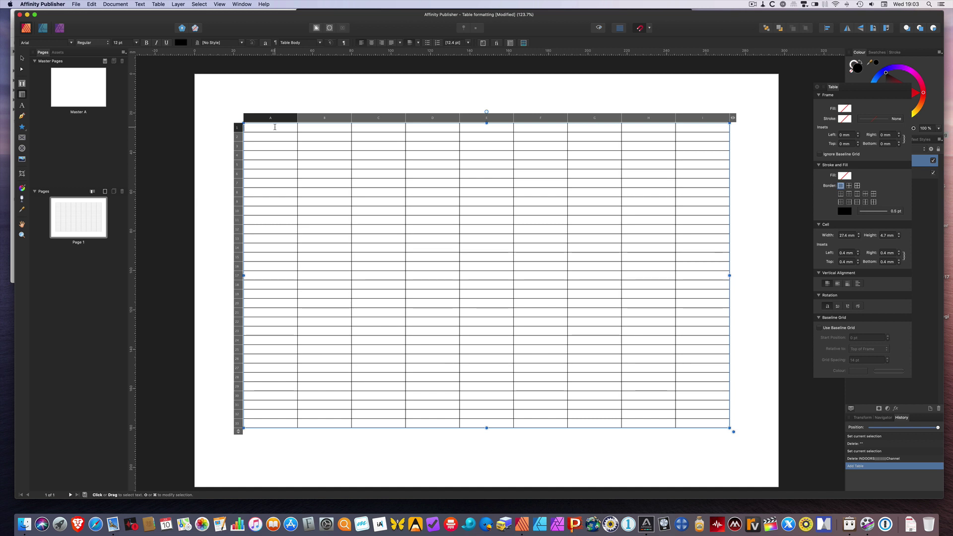
# Step: Find the INDOORS entry in the clipboard history and paste it into the table's first cell
pyautogui.press('super+shift+v')
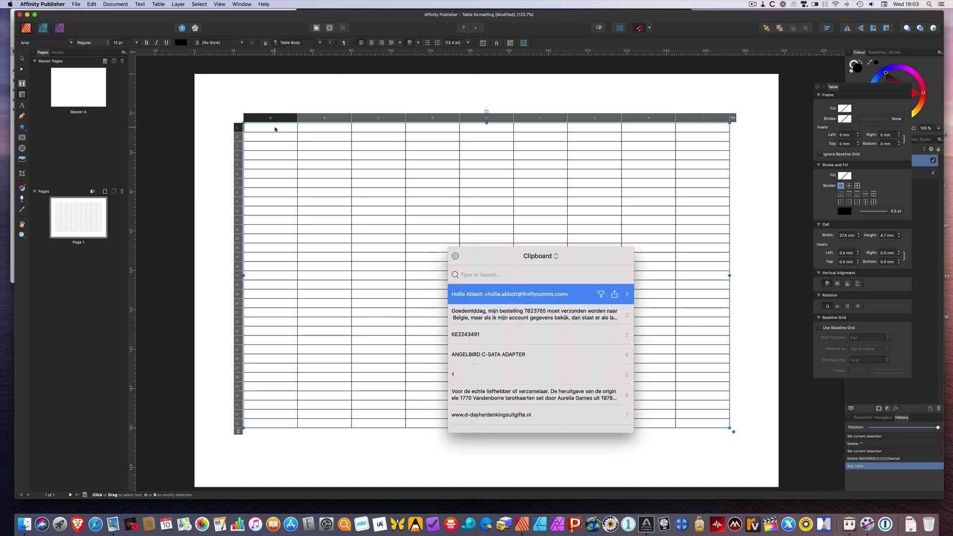
pyautogui.press('Down')
pyautogui.press('Down')
pyautogui.press('Down')
pyautogui.press('Down')
pyautogui.press('Down')
pyautogui.press('Down')
pyautogui.press('Down')
pyautogui.press('Down')
pyautogui.press('Down')
pyautogui.press('Down')
pyautogui.press('Down')
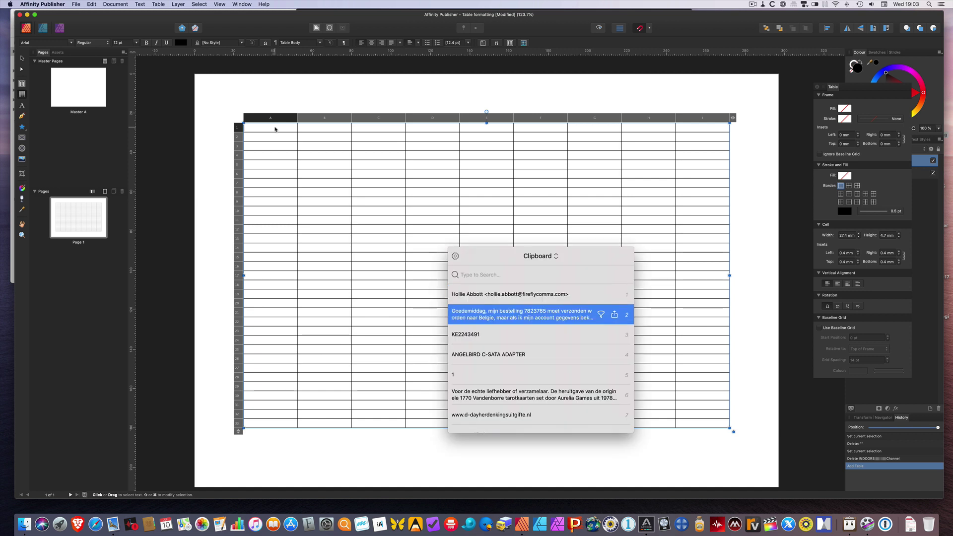
pyautogui.press('Down')
pyautogui.press('Down')
pyautogui.press('Down')
pyautogui.press('Down')
pyautogui.press('Down')
pyautogui.press('Down')
pyautogui.press('Down')
pyautogui.press('Down')
pyautogui.press('Down')
pyautogui.press('Down')
pyautogui.press('Down')
pyautogui.press('Down')
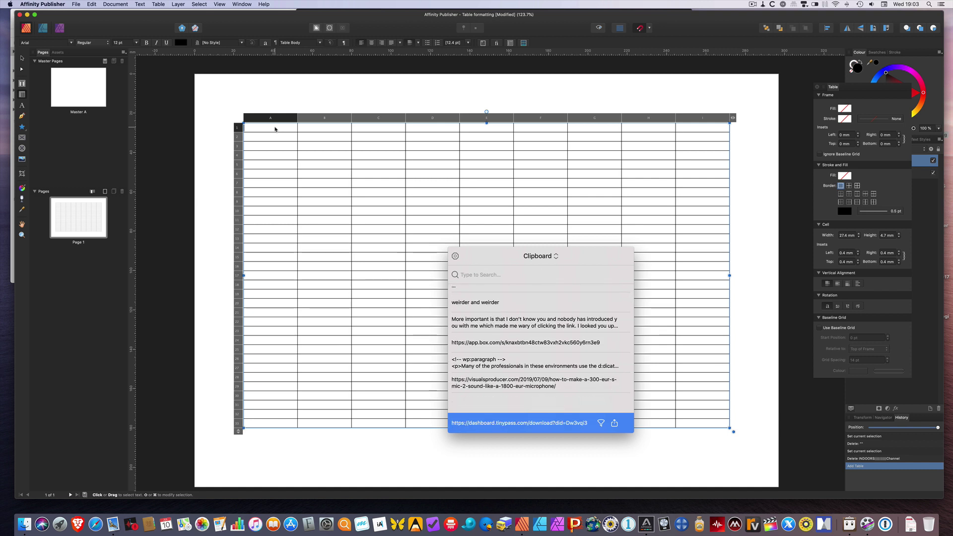
pyautogui.press('Down')
pyautogui.press('Down')
pyautogui.press('Down')
pyautogui.press('Down')
pyautogui.press('Down')
pyautogui.press('Up')
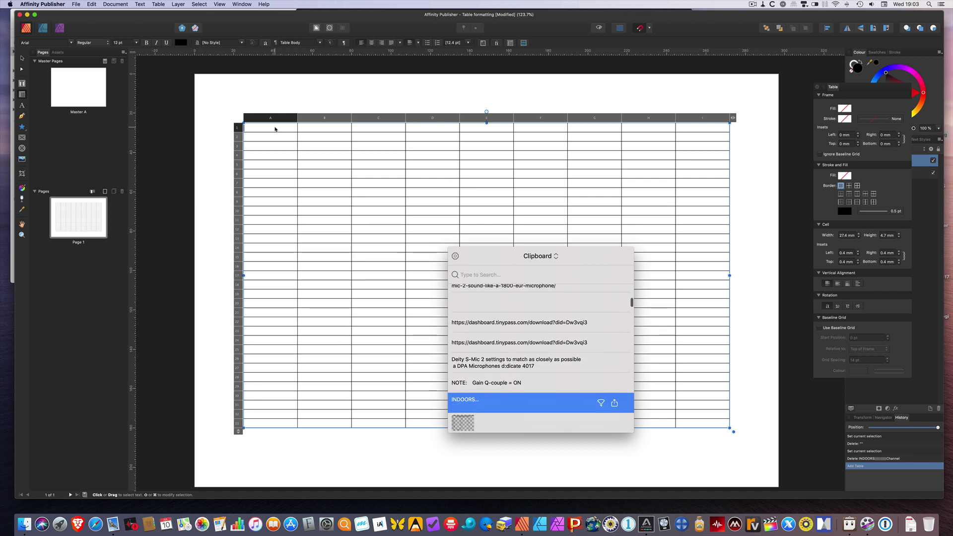
pyautogui.press('Up')
pyautogui.press('Down')
pyautogui.press('Return')
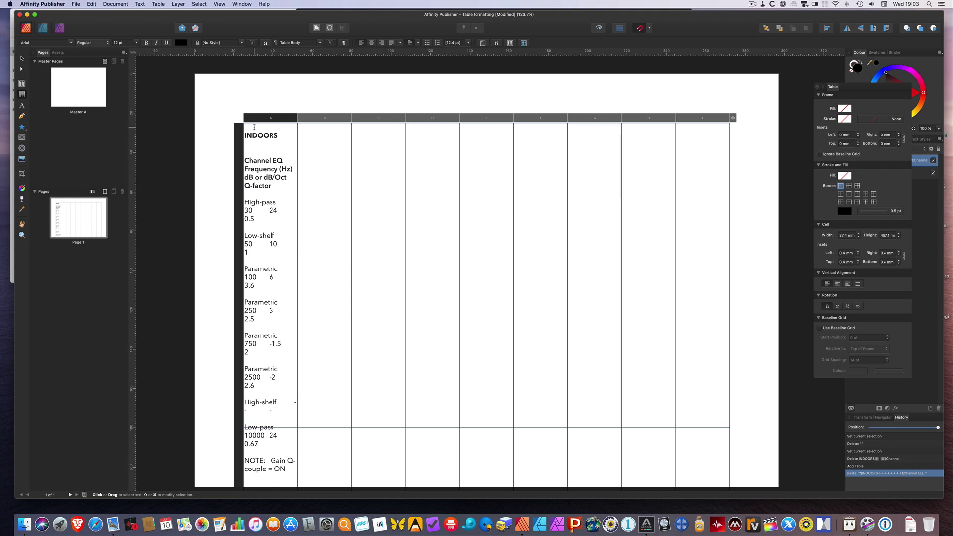
# Step: Undo the single-cell paste and paste the copied INDOORS data across all the selected table cells instead
pyautogui.press('super+z')
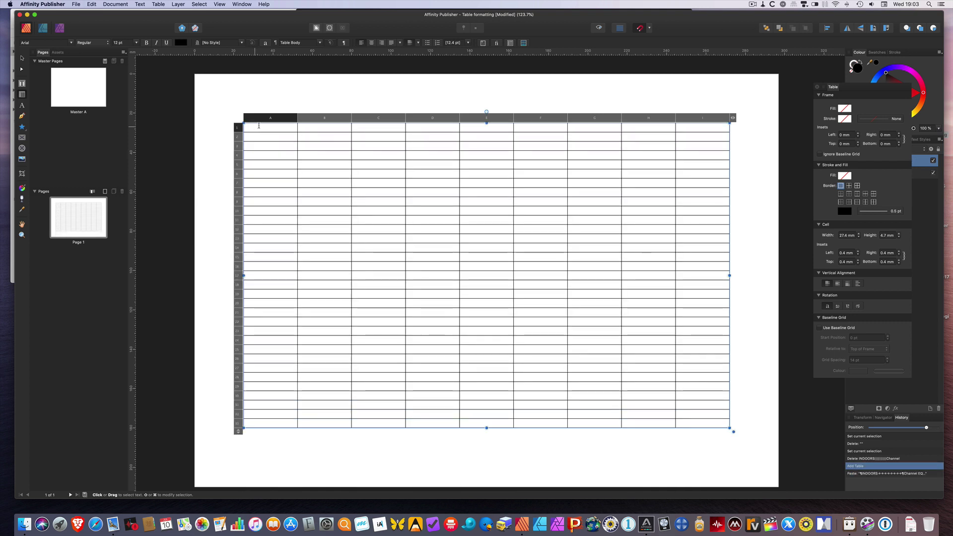
pyautogui.moveTo(261, 128); pyautogui.dragTo(700, 423)
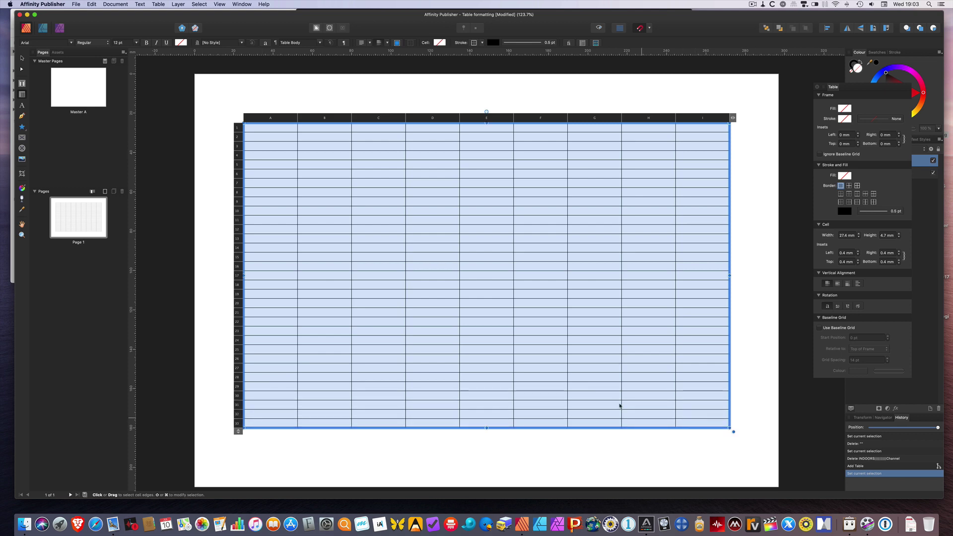
pyautogui.press('super+v')
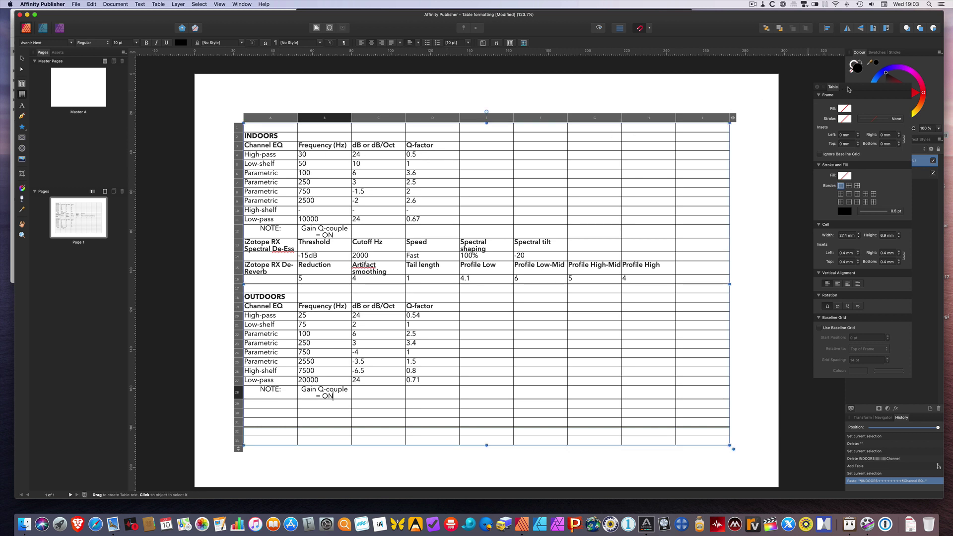
# Step: Delete the empty last column and the empty rows below the OUTDOORS note from the table
pyautogui.moveTo(848, 90); pyautogui.dragTo(801, 105)
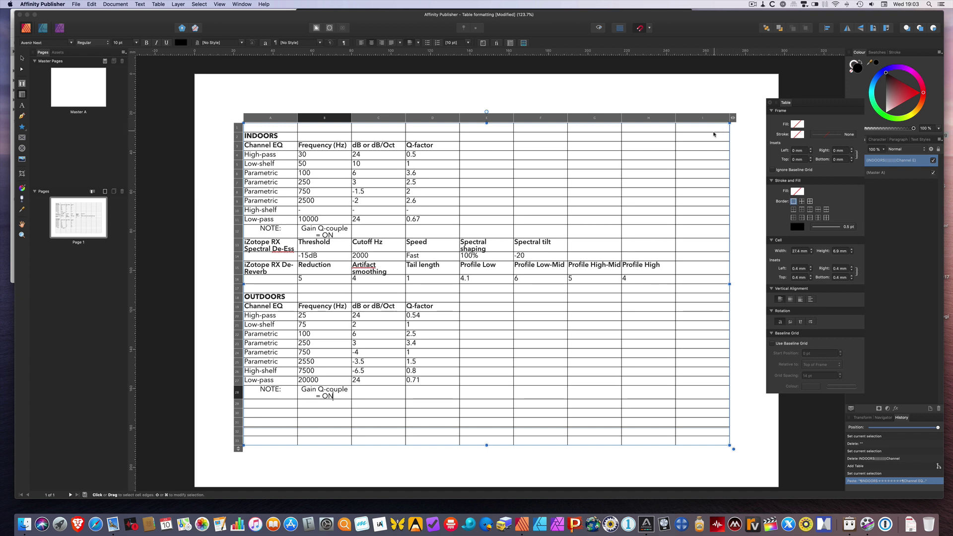
pyautogui.click(702, 117)
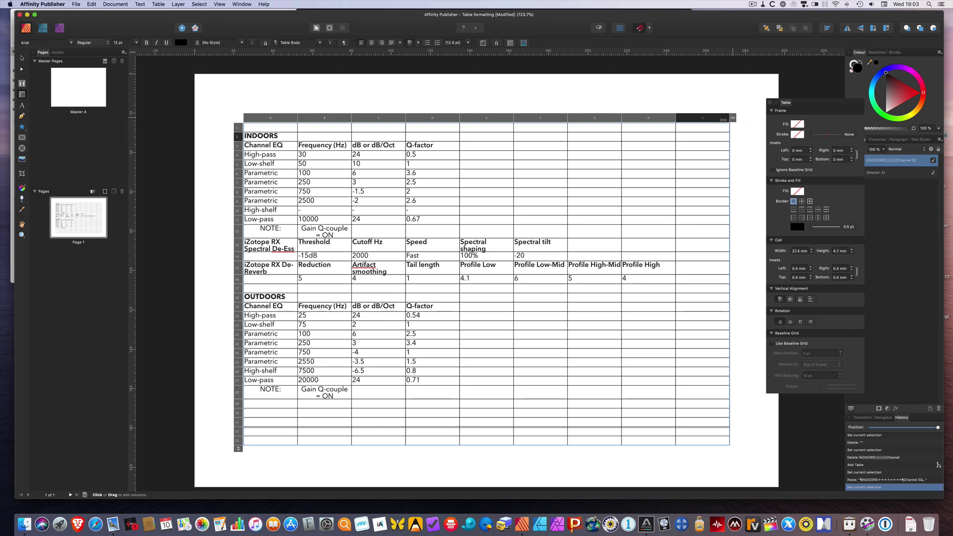
pyautogui.press('Delete')
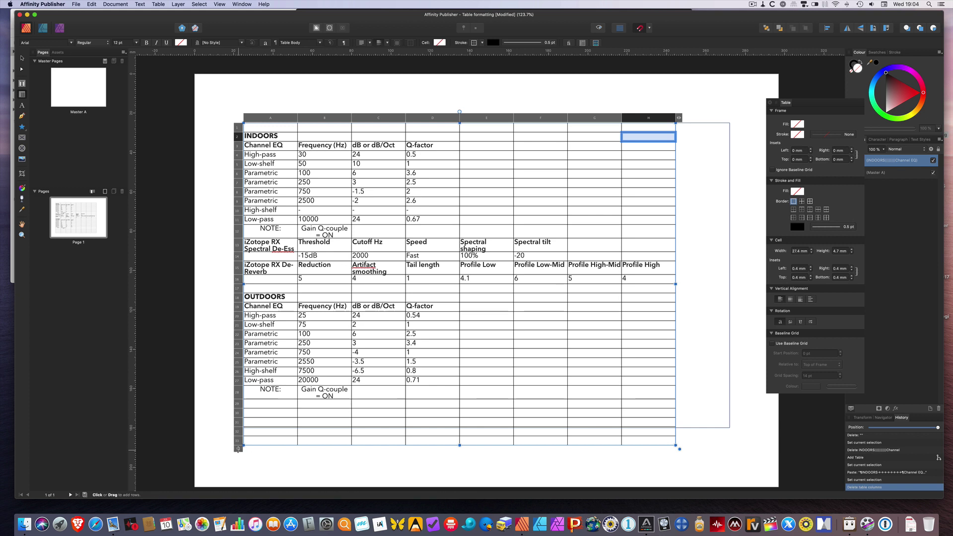
pyautogui.moveTo(237, 448); pyautogui.dragTo(239, 402)
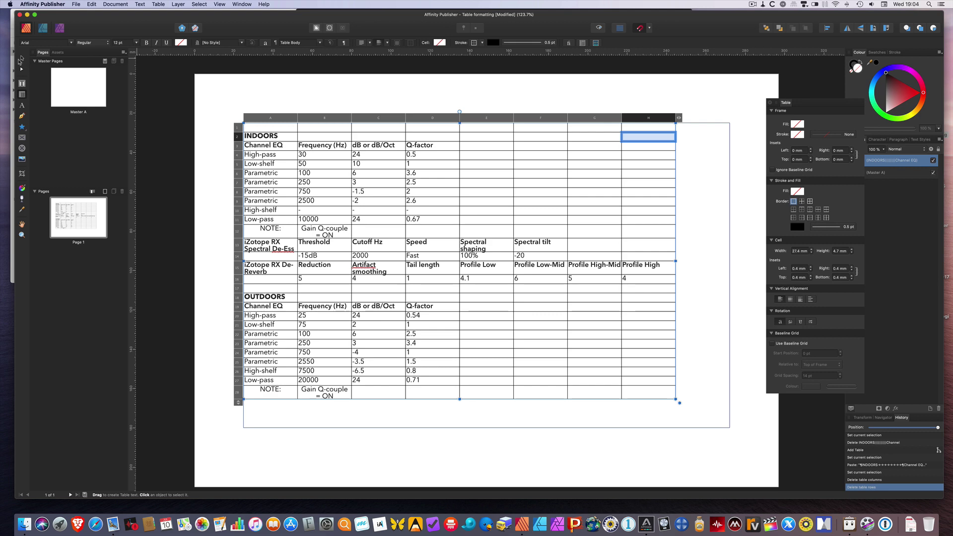
# Step: Move the whole table so that it sits centred within the page margins
pyautogui.click(21, 58)
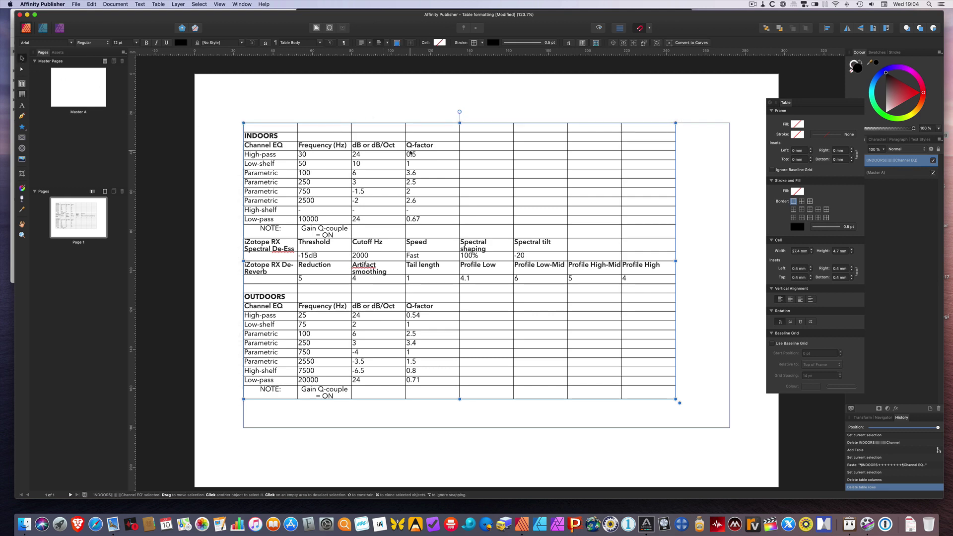
pyautogui.moveTo(411, 152); pyautogui.dragTo(438, 168)
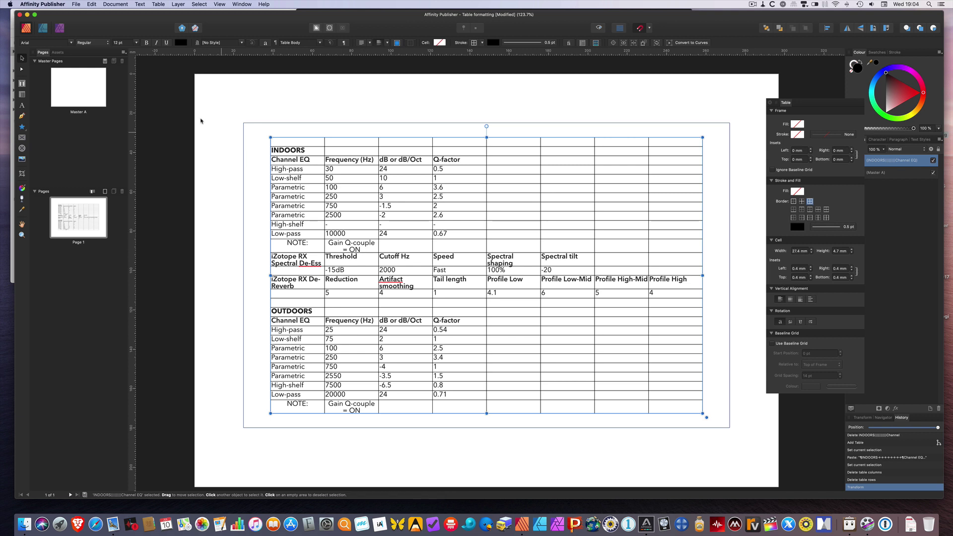
# Step: Set the font of all cells from the INDOORS row down to the last row to Geomanist
pyautogui.doubleClick(296, 160)
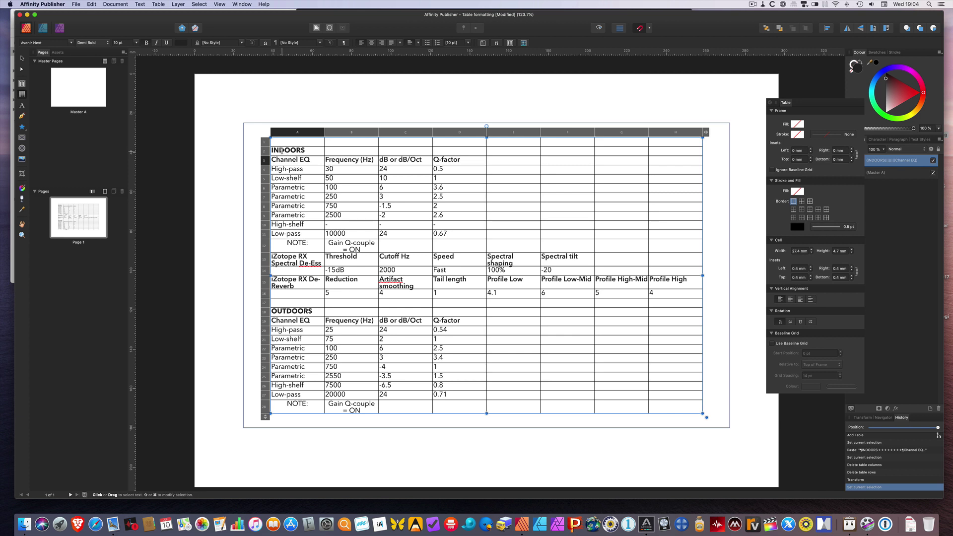
pyautogui.moveTo(282, 150); pyautogui.dragTo(283, 160)
pyautogui.moveTo(340, 177); pyautogui.dragTo(681, 401)
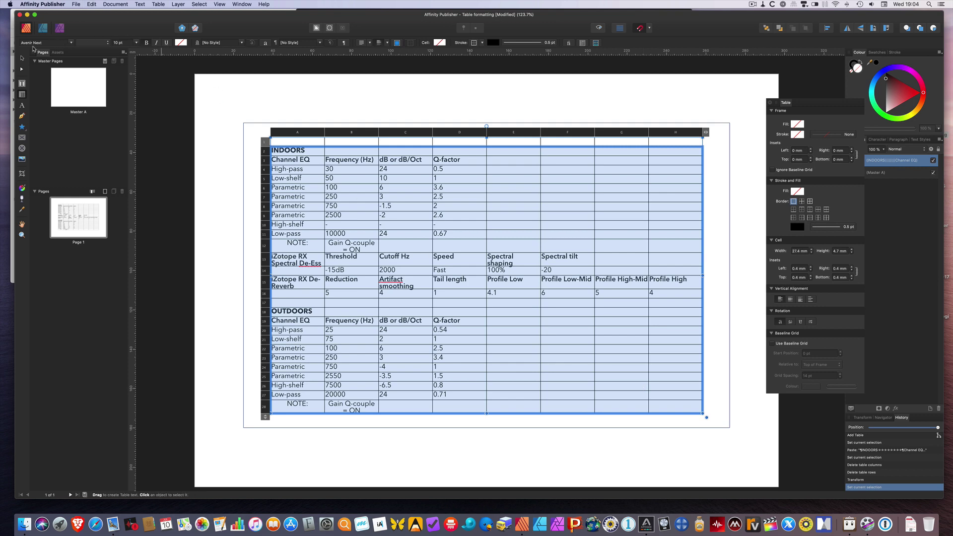
pyautogui.click(71, 44)
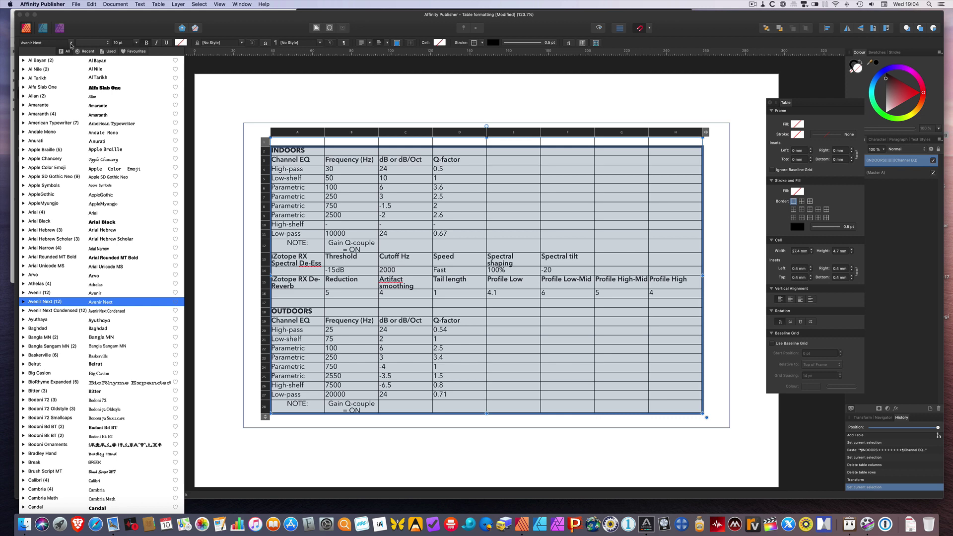
pyautogui.scroll(-3, 104, 239)
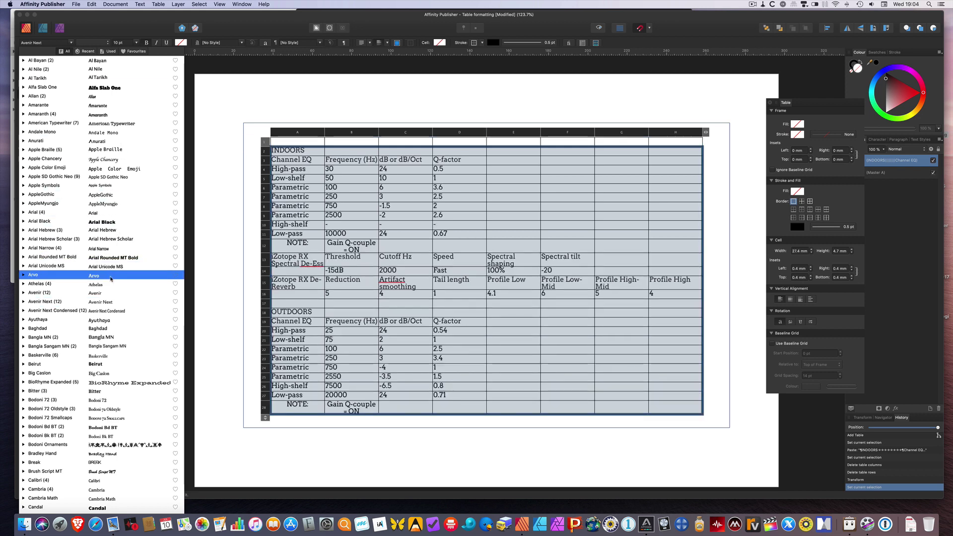
pyautogui.scroll(-10, 111, 279)
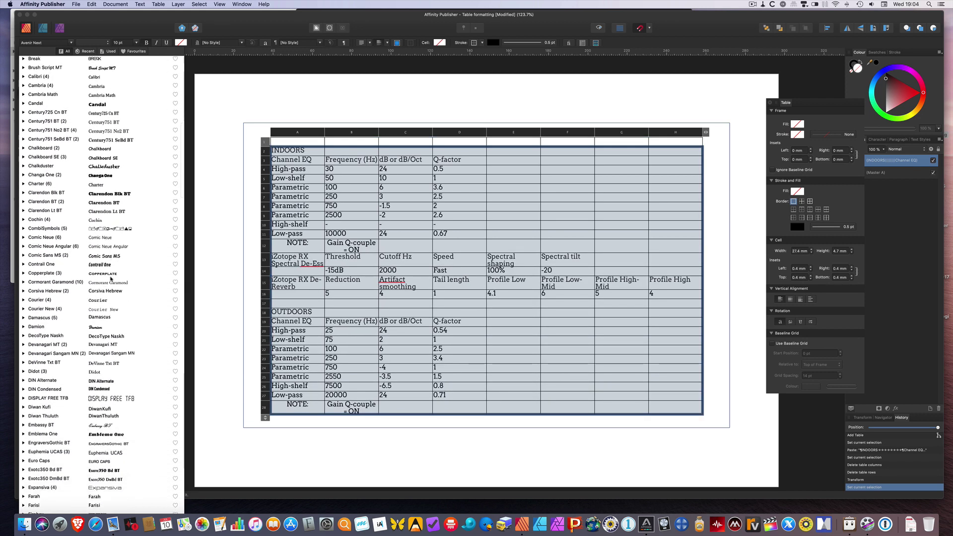
pyautogui.scroll(-4, 111, 279)
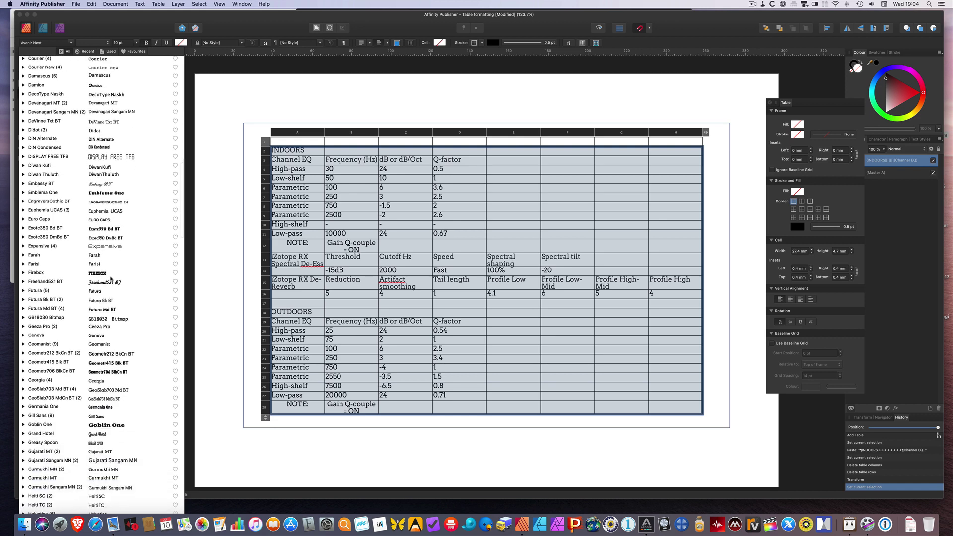
pyautogui.click(52, 42)
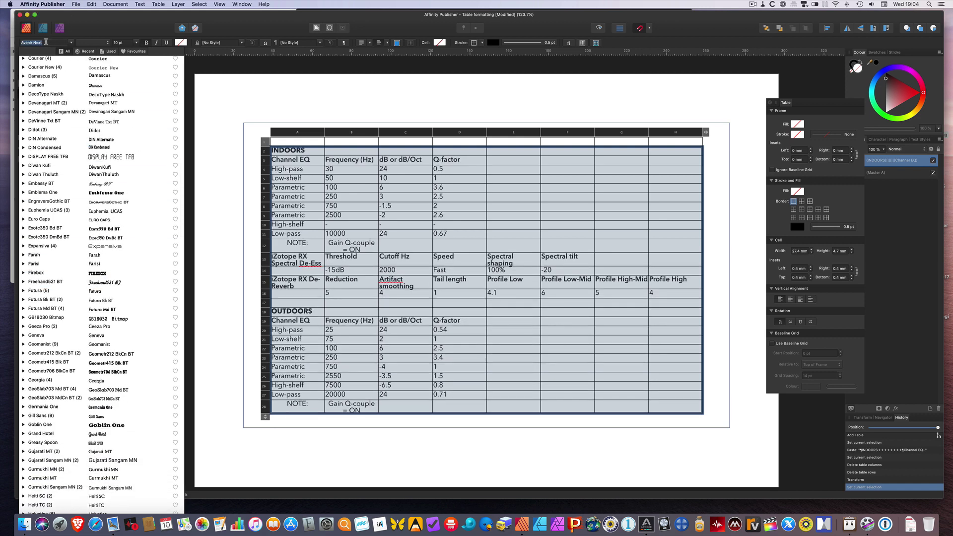
pyautogui.write('geo')
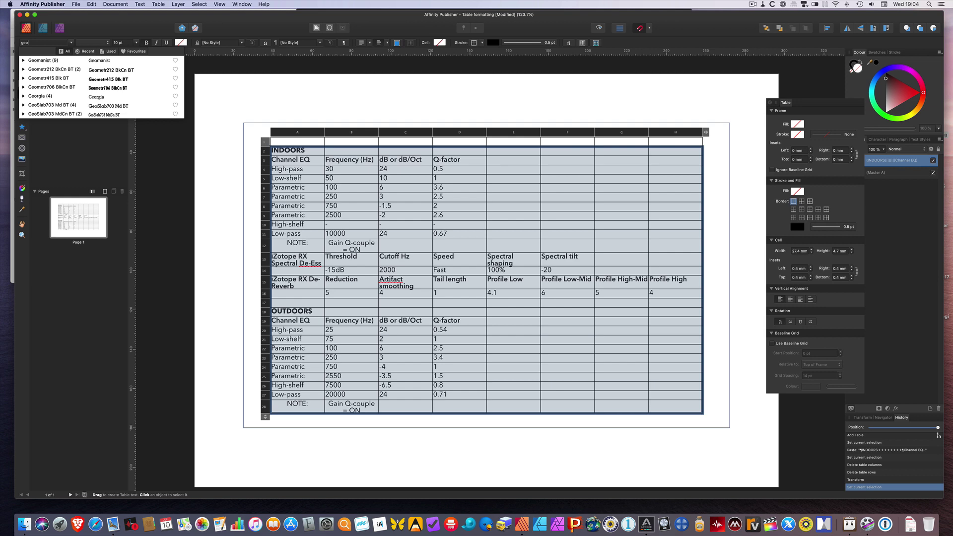
pyautogui.click(51, 63)
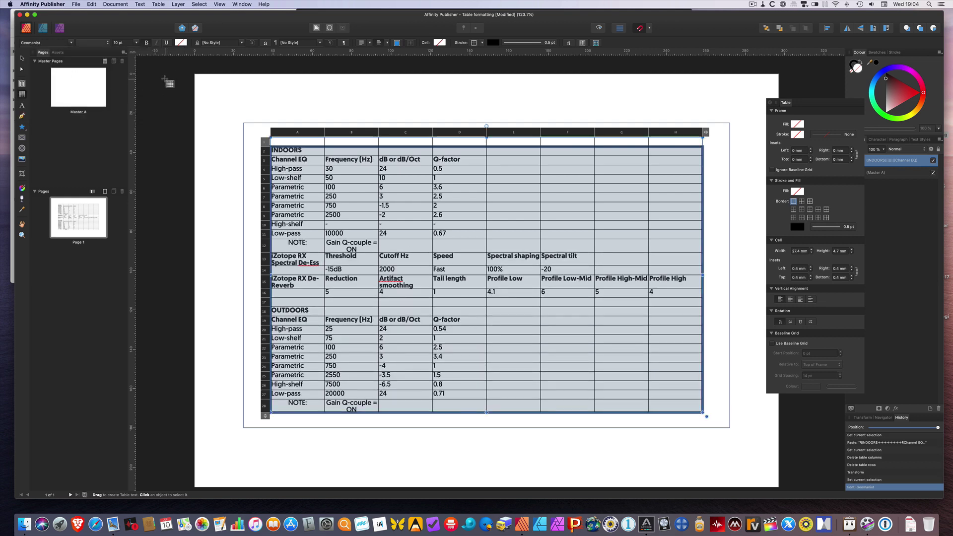
# Step: Check the font weights of the INDOORS heading and the High-pass cell below it
pyautogui.click(308, 151)
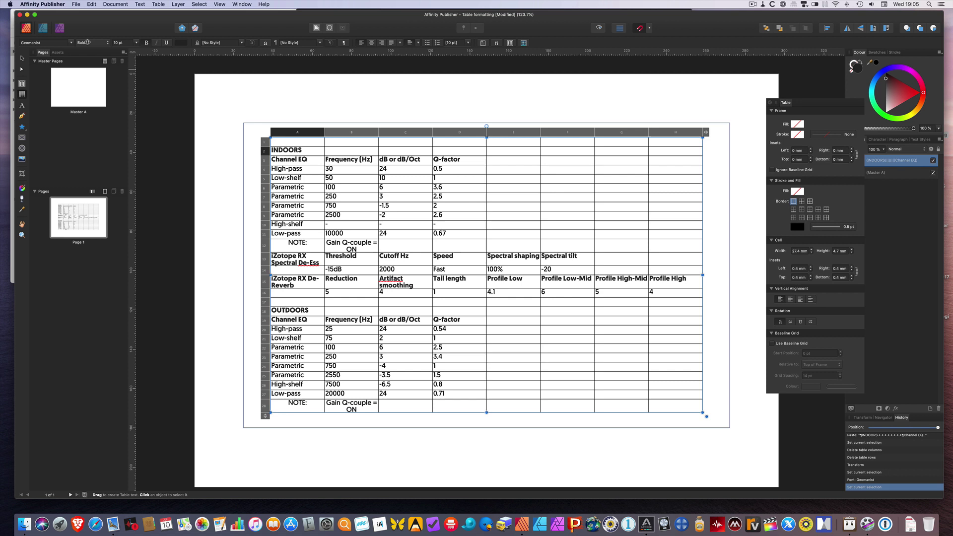
pyautogui.click(286, 170)
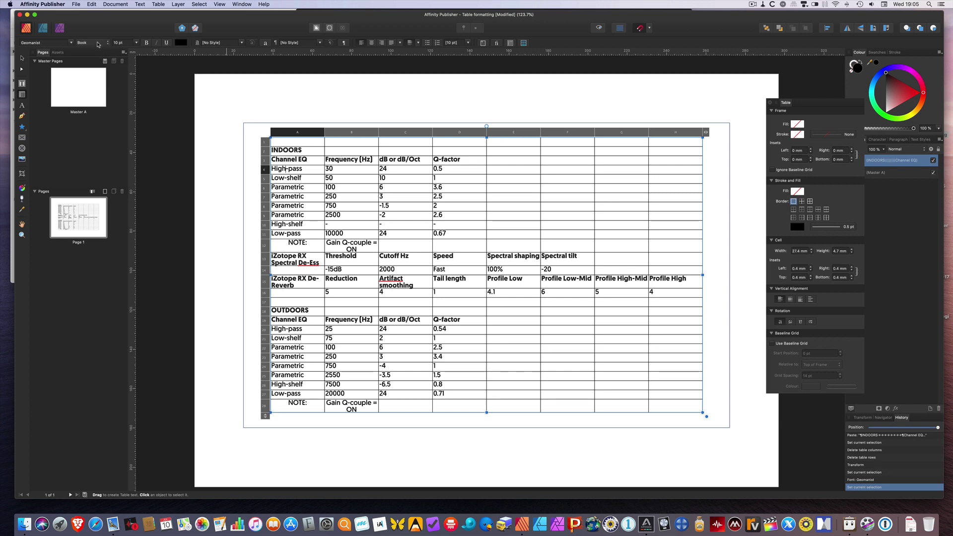
# Step: Delete the empty first row above the INDOORS heading row
pyautogui.click(265, 143)
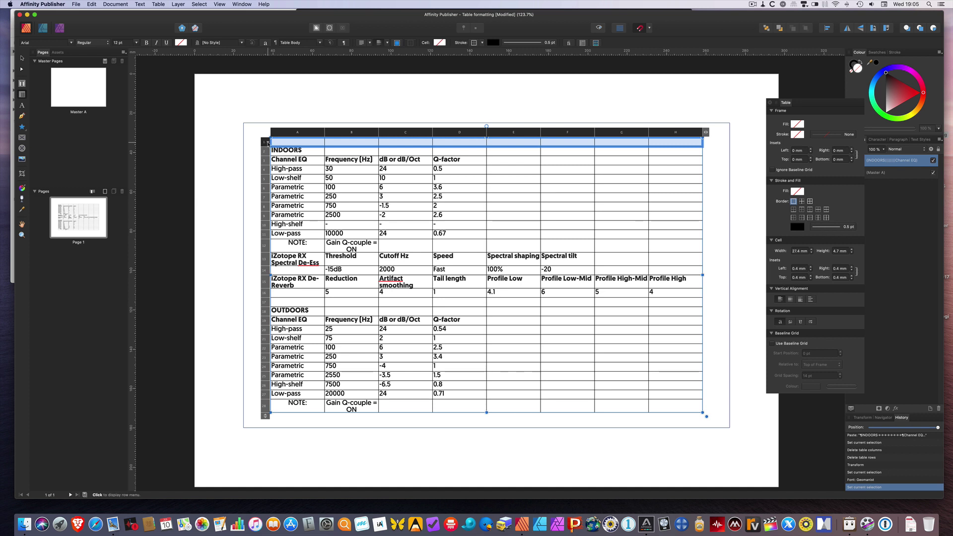
pyautogui.click(268, 143)
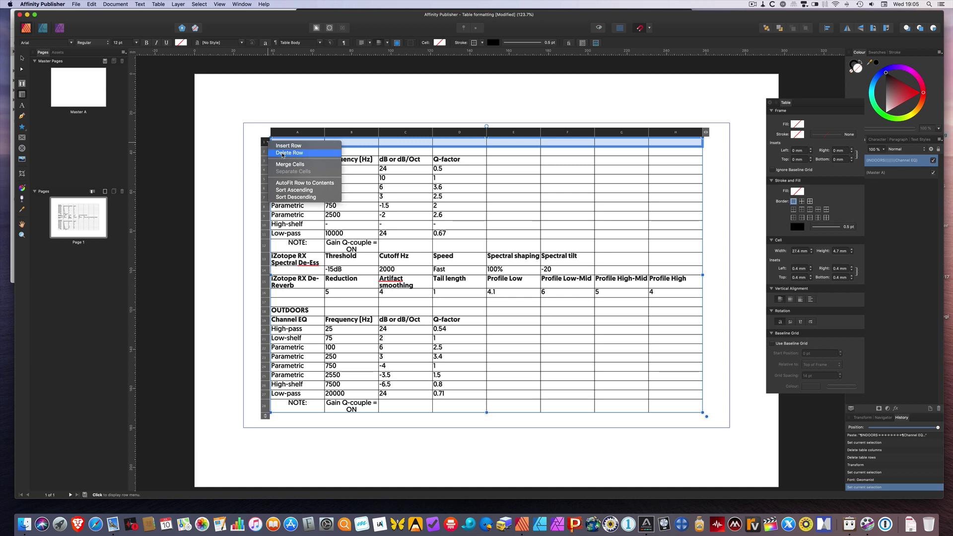
pyautogui.click(282, 154)
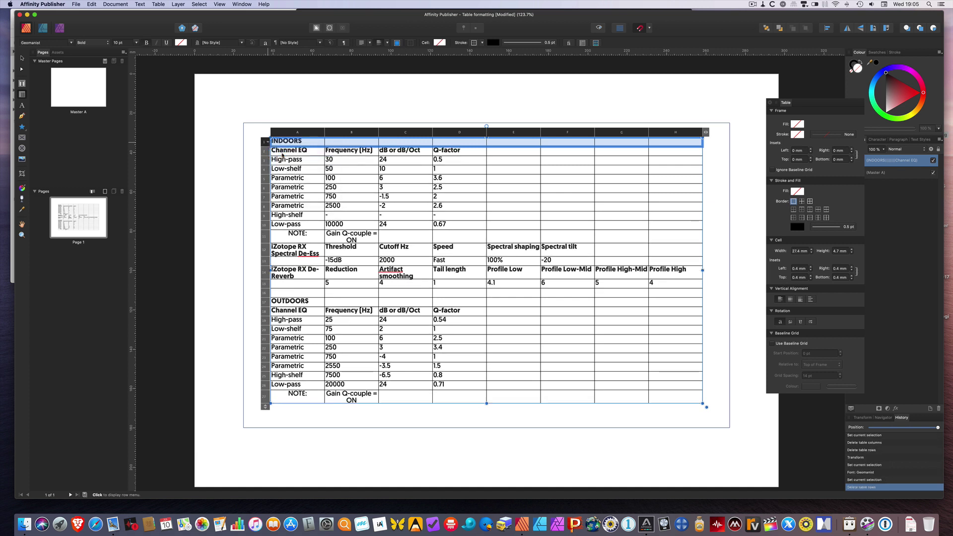
# Step: Remove the inside horizontal and inside vertical borders from the INDOORS heading row by setting their line style to none
pyautogui.click(818, 210)
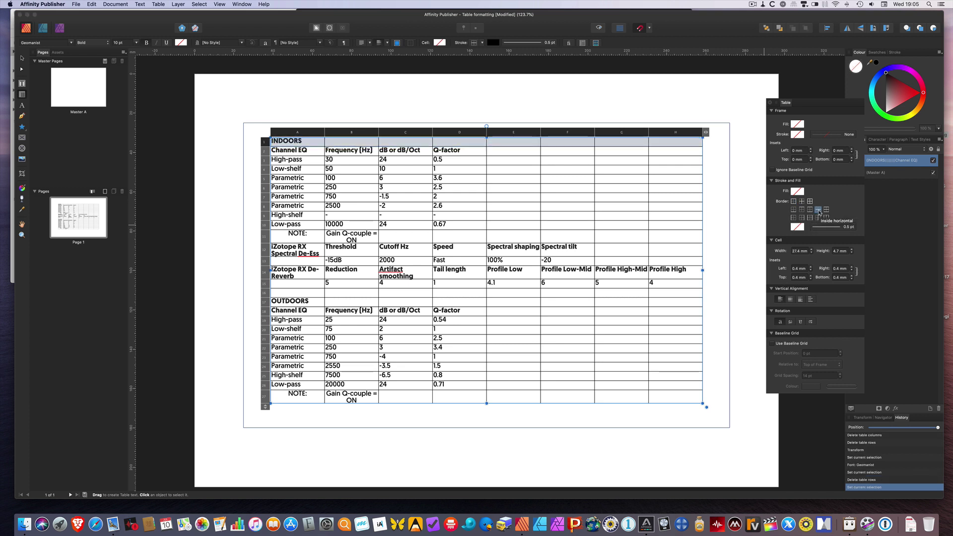
pyautogui.click(826, 226)
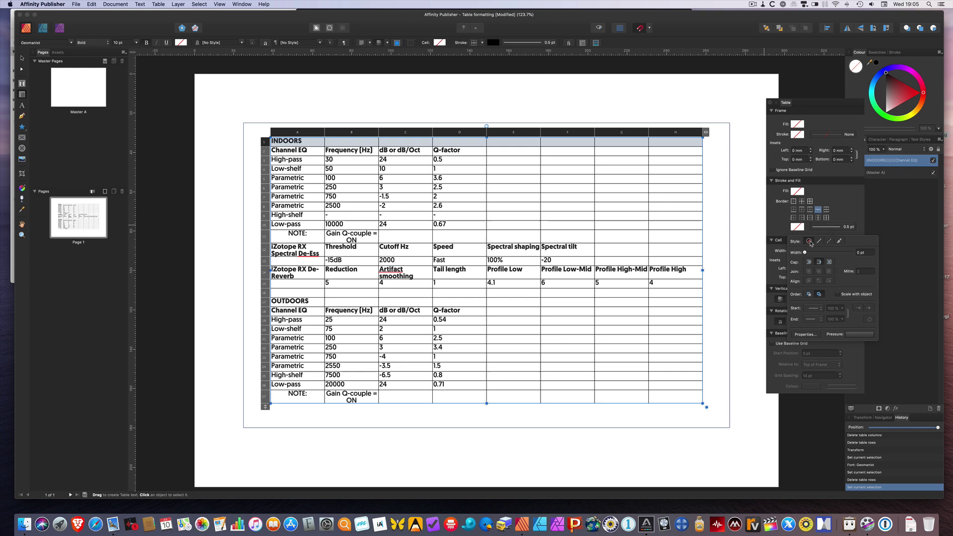
pyautogui.click(810, 241)
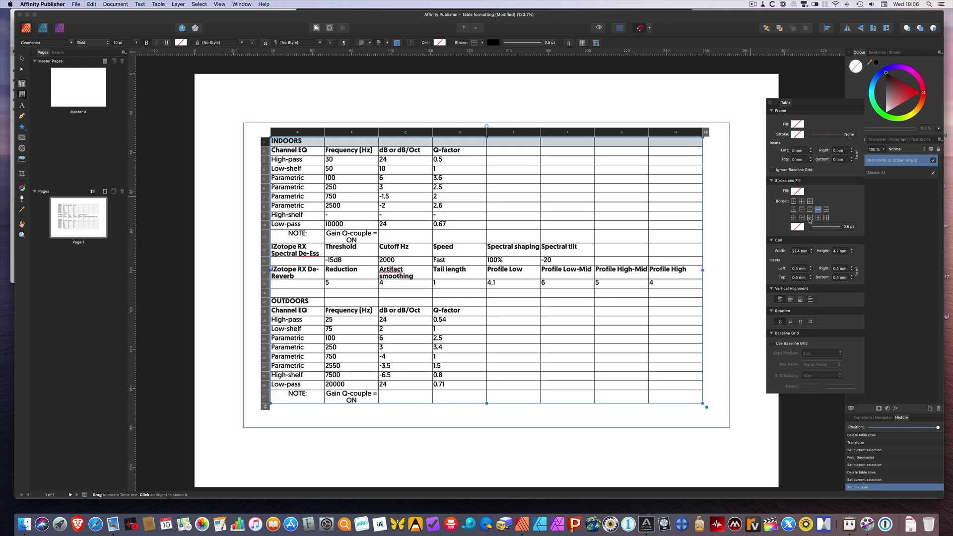
pyautogui.click(817, 218)
pyautogui.click(818, 229)
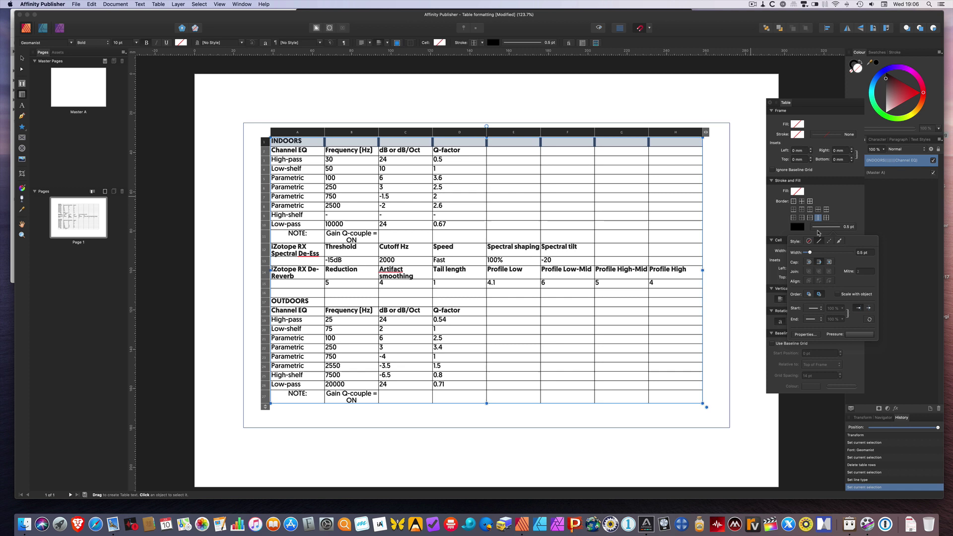
pyautogui.click(809, 242)
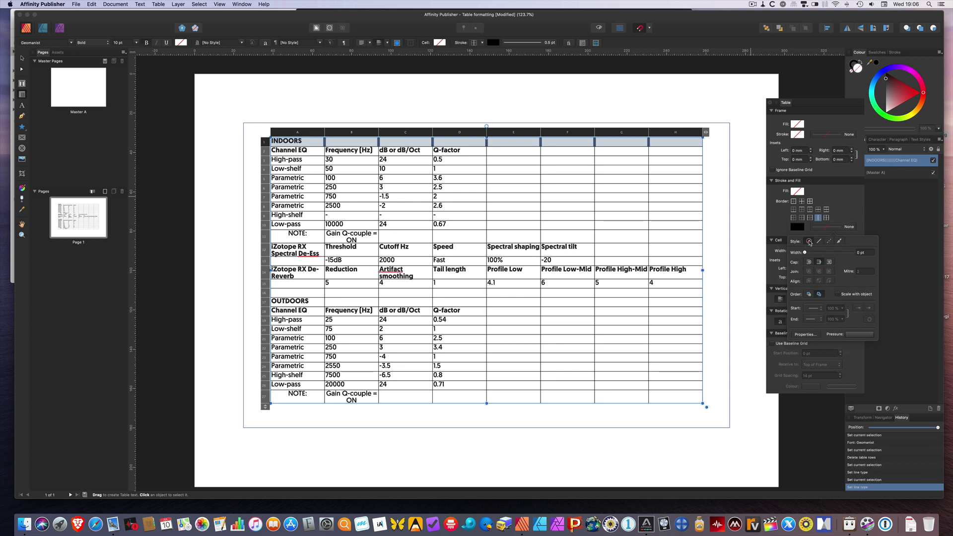
pyautogui.click(647, 154)
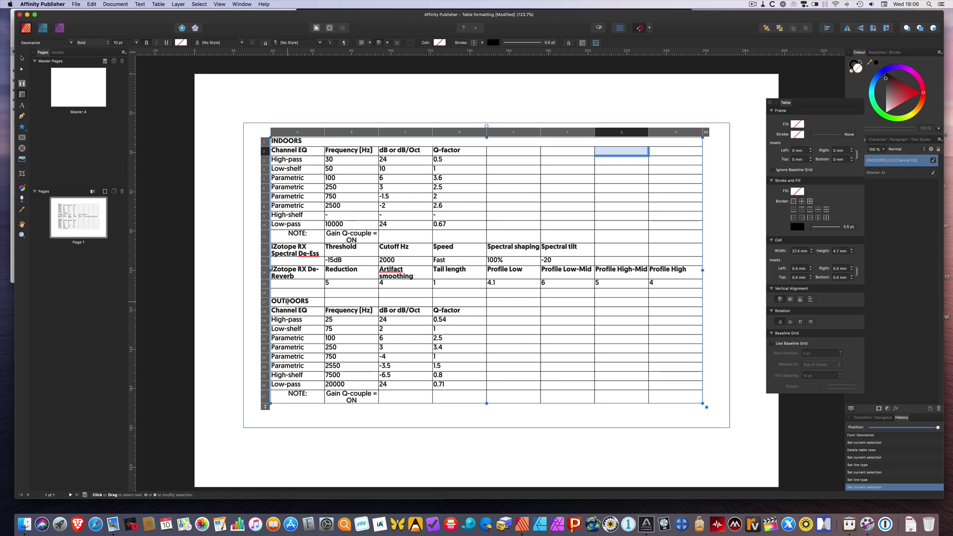
# Step: Select the whole OUTDOORS heading row and set its inside vertical borders to no line
pyautogui.moveTo(286, 302); pyautogui.dragTo(669, 303)
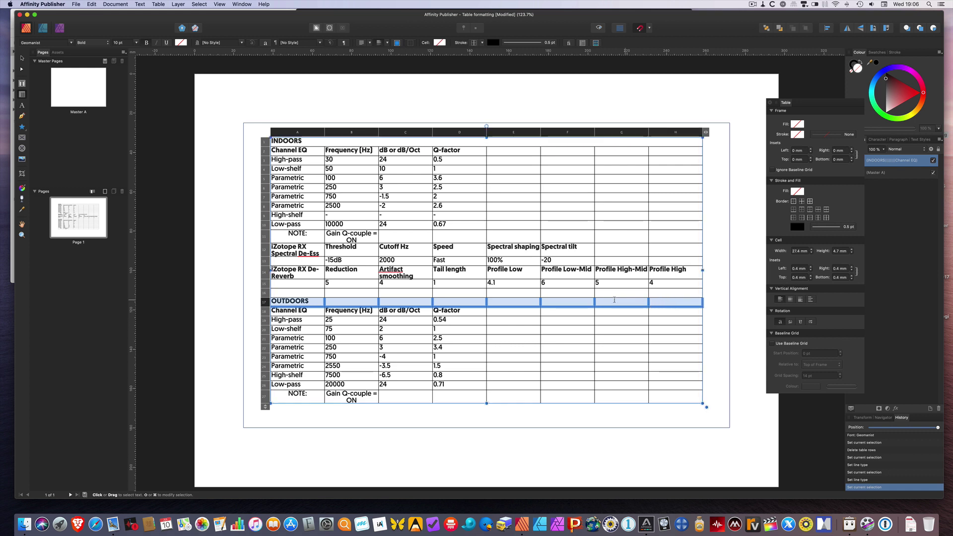
pyautogui.click(264, 303)
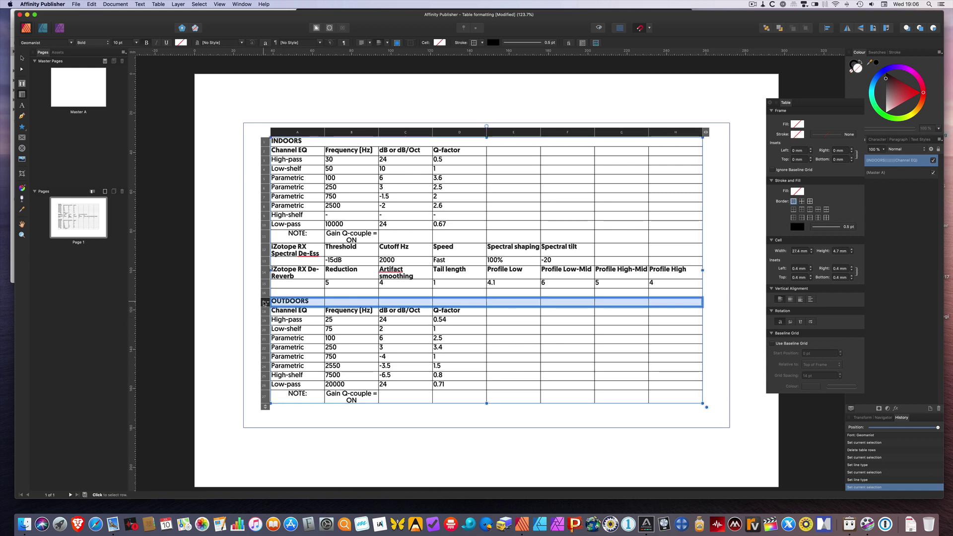
pyautogui.click(817, 217)
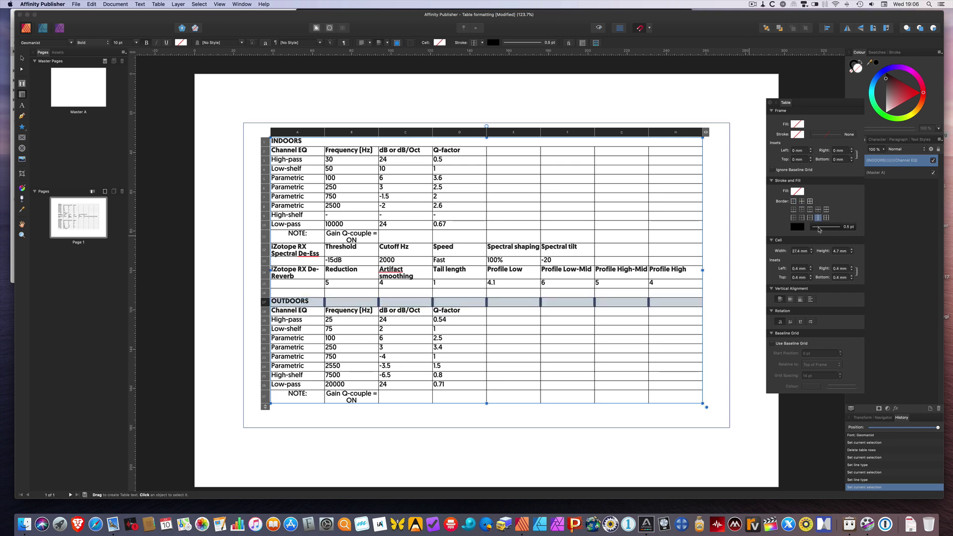
pyautogui.click(819, 227)
pyautogui.click(809, 241)
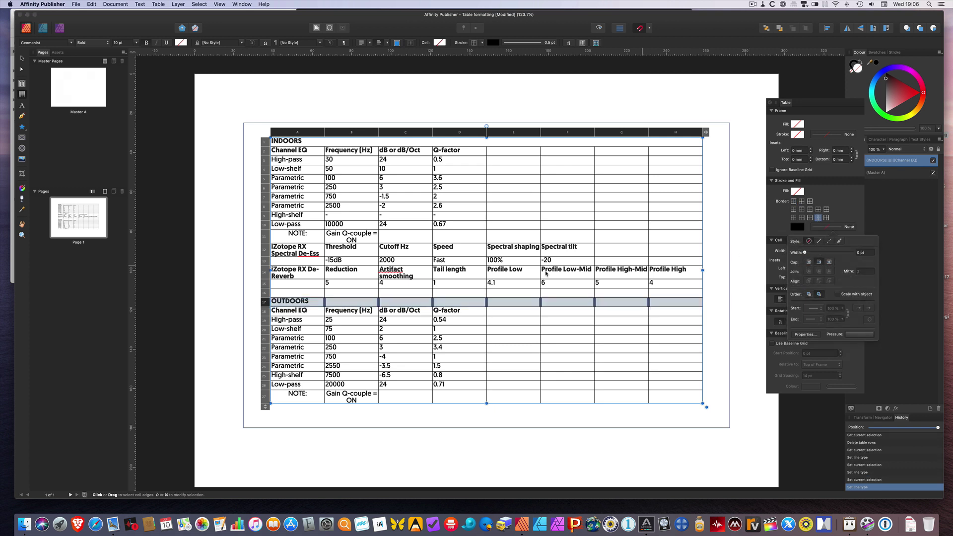
pyautogui.click(437, 275)
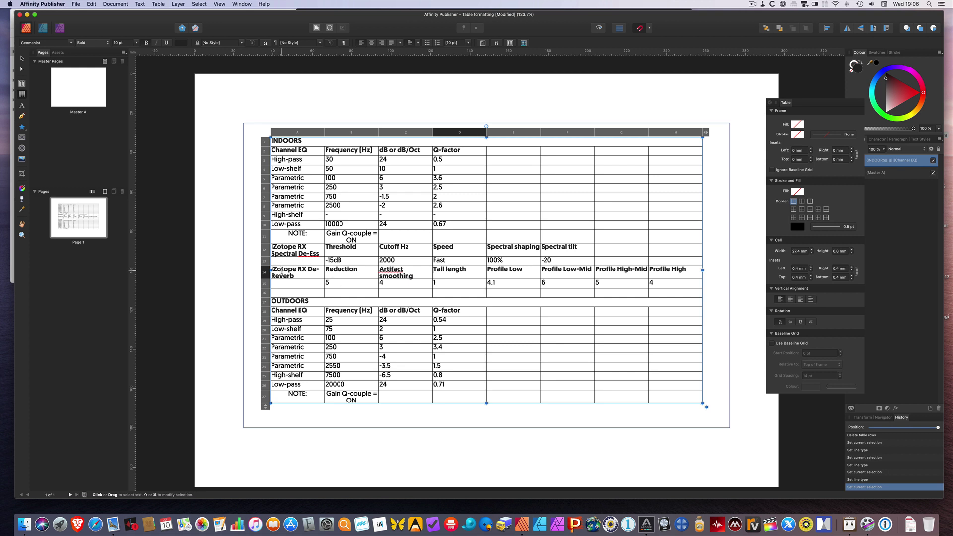
# Step: Thicken the top border of the OUTDOORS heading row to 3 pt
pyautogui.click(265, 302)
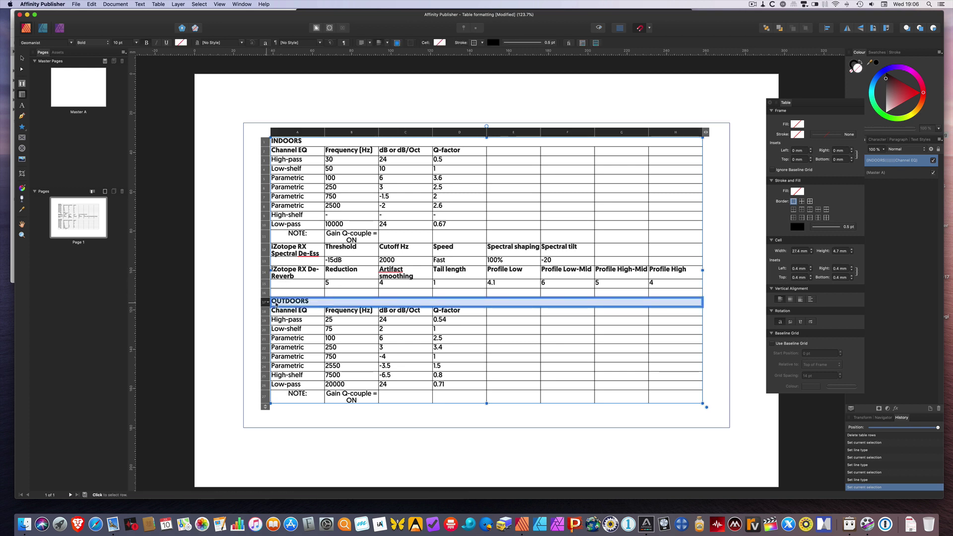
pyautogui.click(801, 210)
pyautogui.click(821, 227)
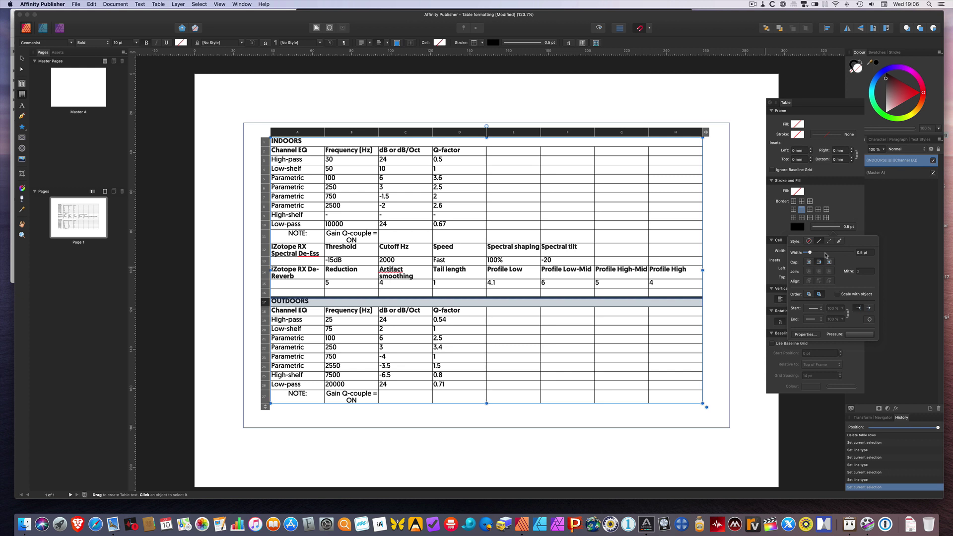
pyautogui.moveTo(812, 254); pyautogui.dragTo(818, 254)
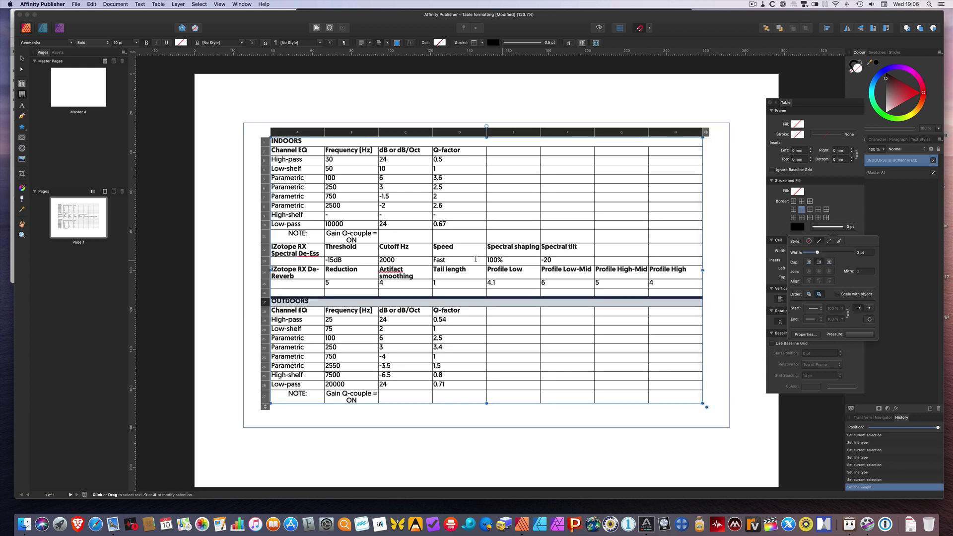
# Step: Thicken the top border of the INDOORS heading row to about 2.5 pt
pyautogui.click(290, 141)
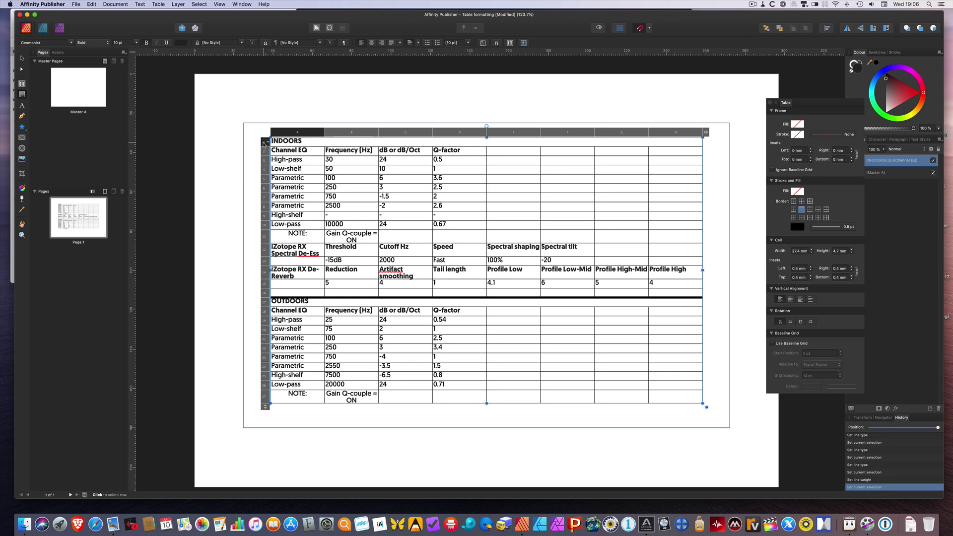
pyautogui.click(264, 142)
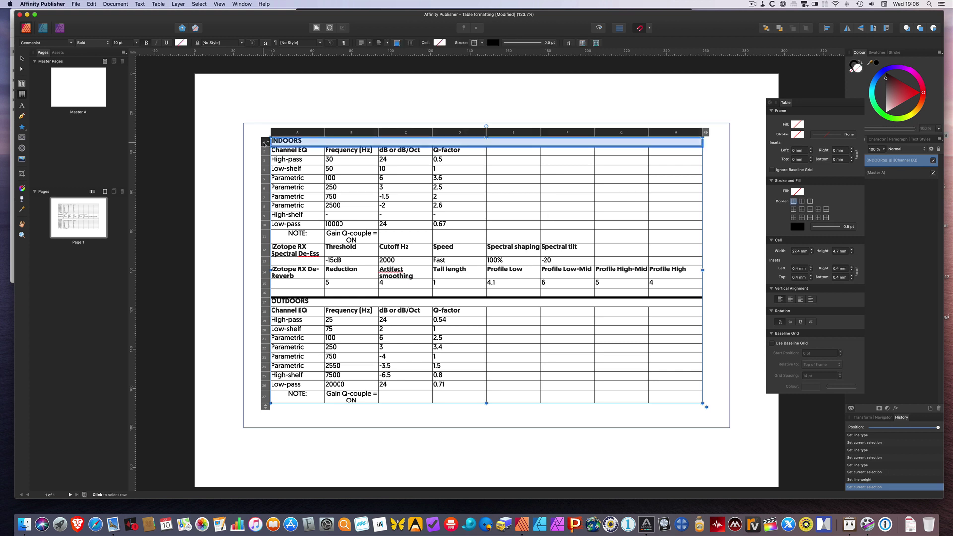
pyautogui.click(802, 209)
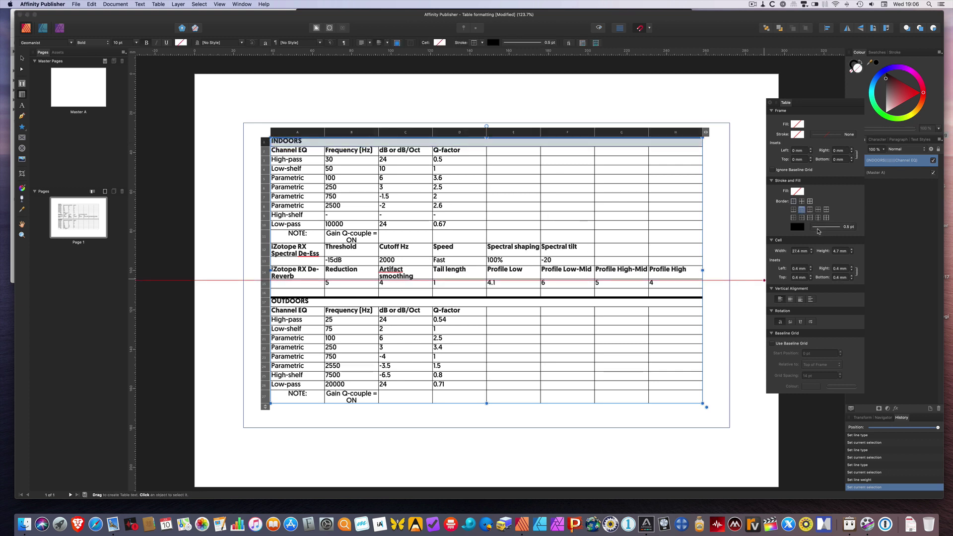
pyautogui.click(818, 228)
pyautogui.moveTo(805, 253); pyautogui.dragTo(817, 254)
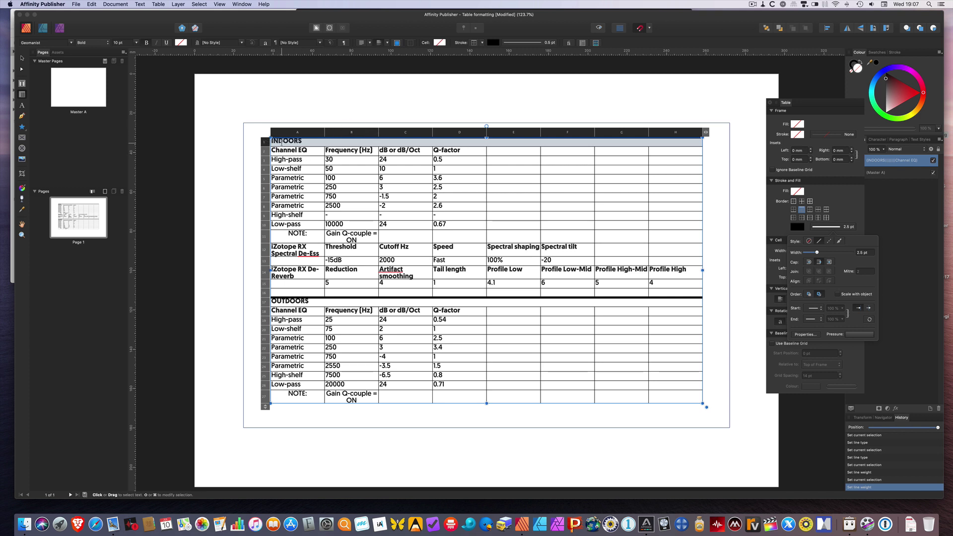
# Step: Select all table cells, try linked insets of 2 mm, and settle on 1 mm for all four sides
pyautogui.click(281, 143)
pyautogui.moveTo(281, 143)
pyautogui.mouseDown()
pyautogui.moveTo(377, 188)
pyautogui.moveTo(522, 333)
pyautogui.moveTo(682, 395)
pyautogui.mouseUp()
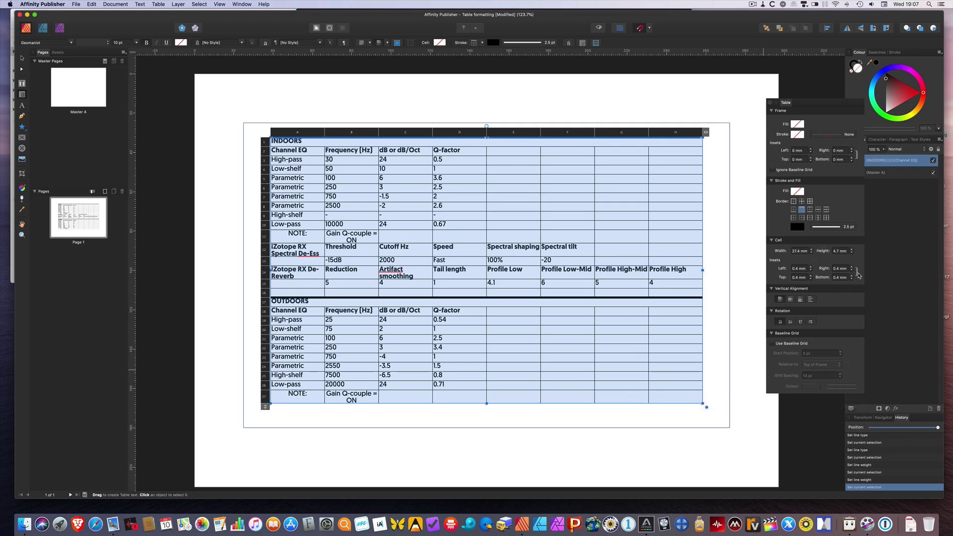
pyautogui.click(812, 268)
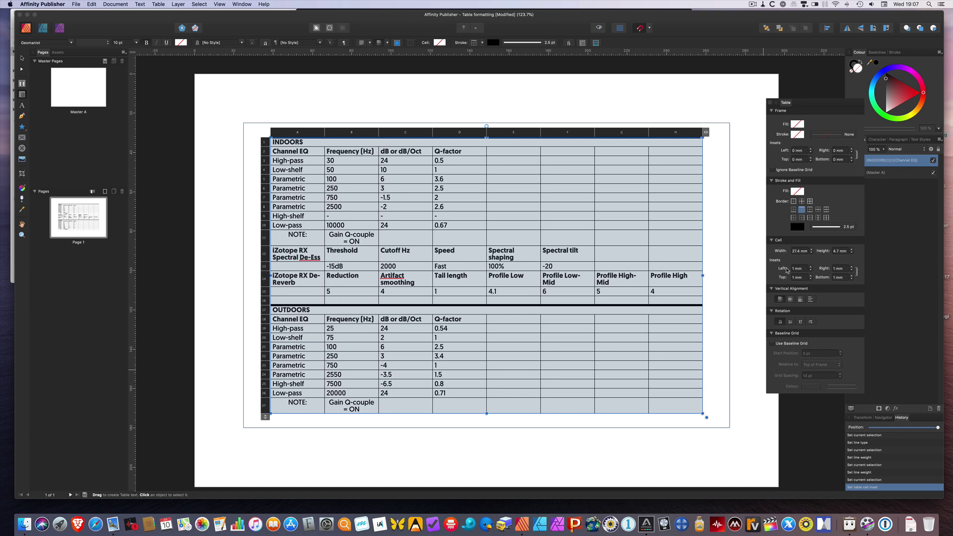
pyautogui.click(812, 268)
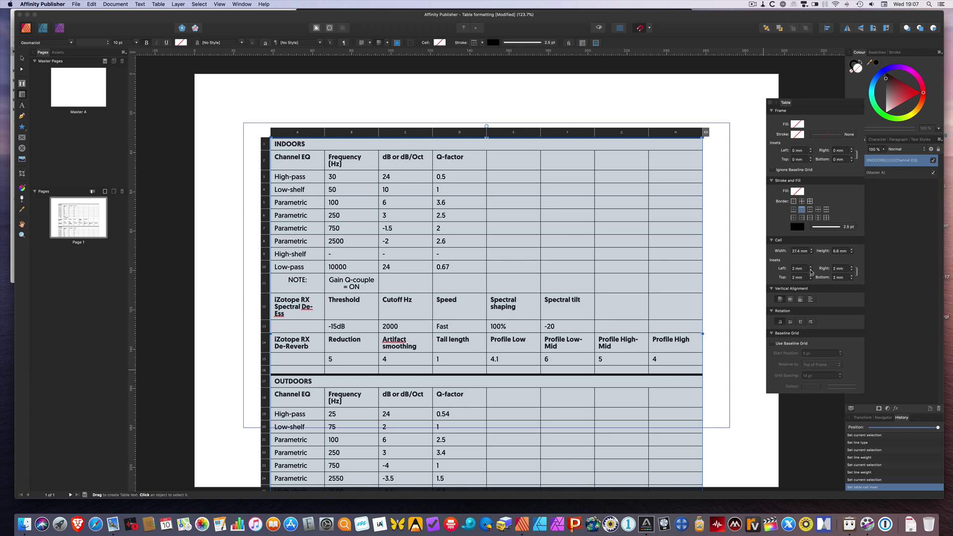
pyautogui.click(812, 271)
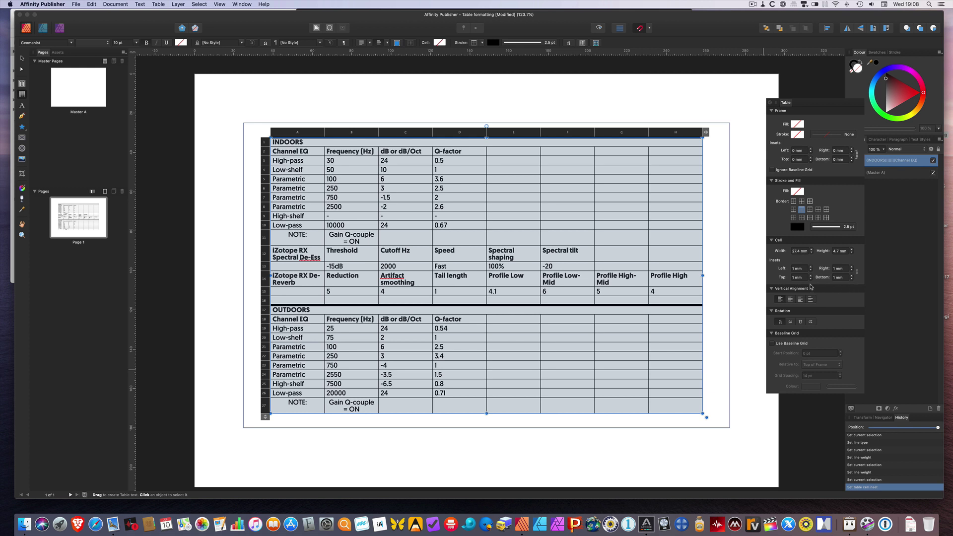
# Step: Try separate 2 mm left and top insets on all cells, as well as linked insets of 3 mm
pyautogui.click(812, 268)
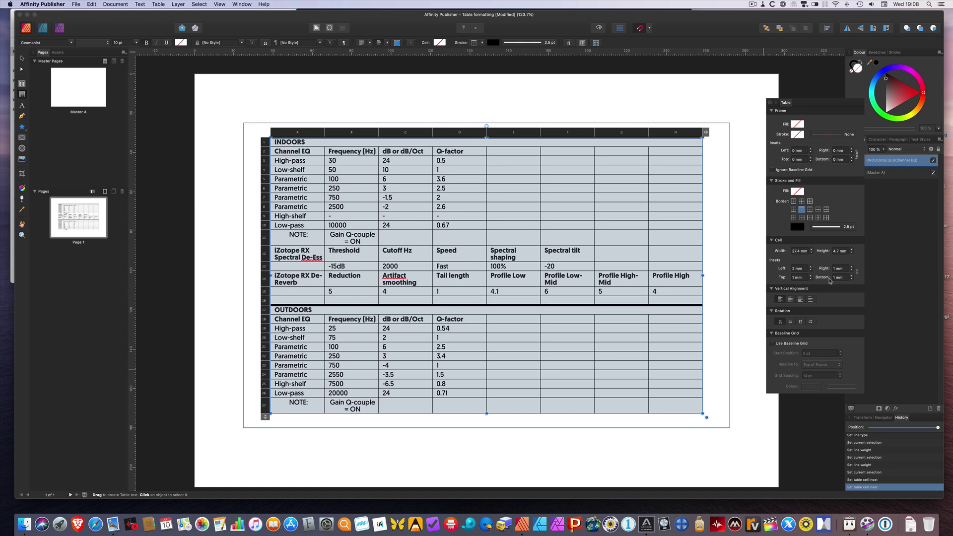
pyautogui.click(811, 276)
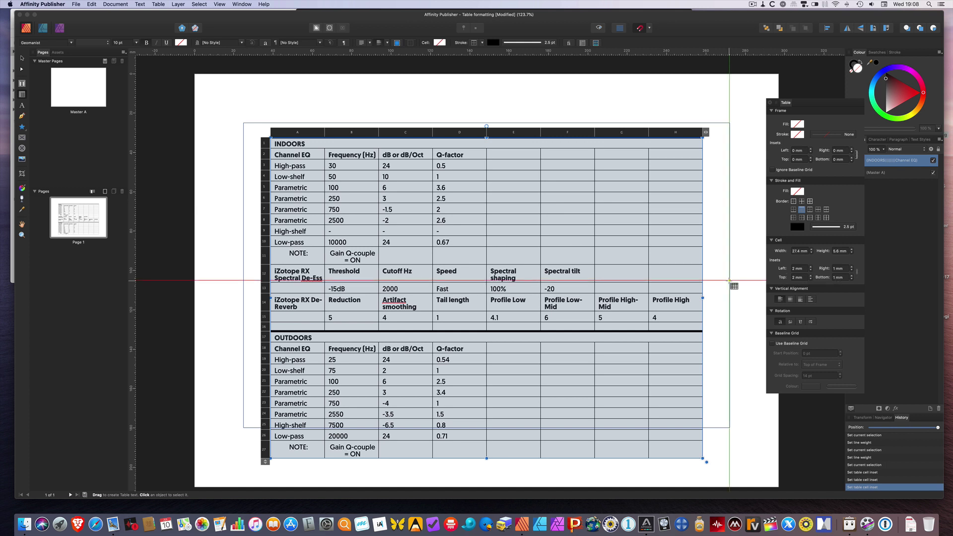
pyautogui.click(810, 278)
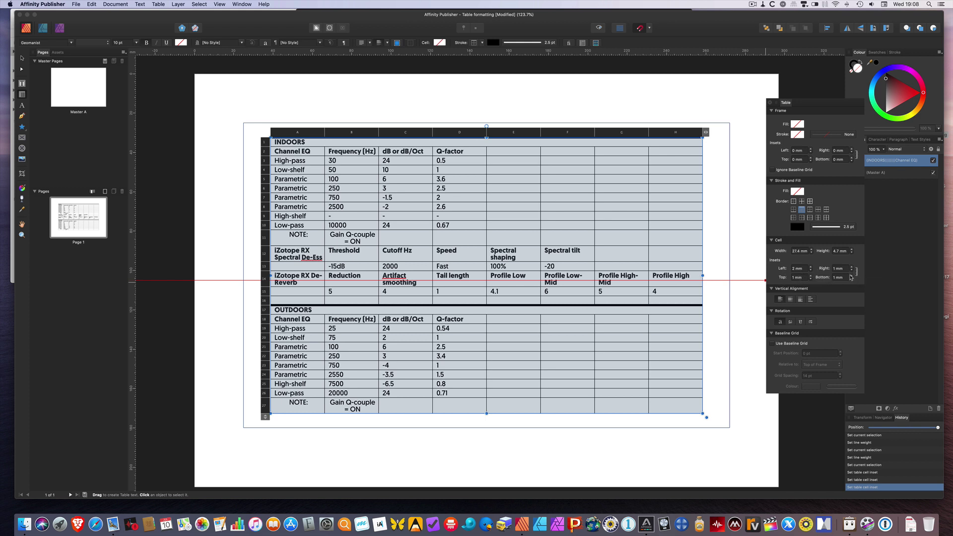
pyautogui.click(811, 268)
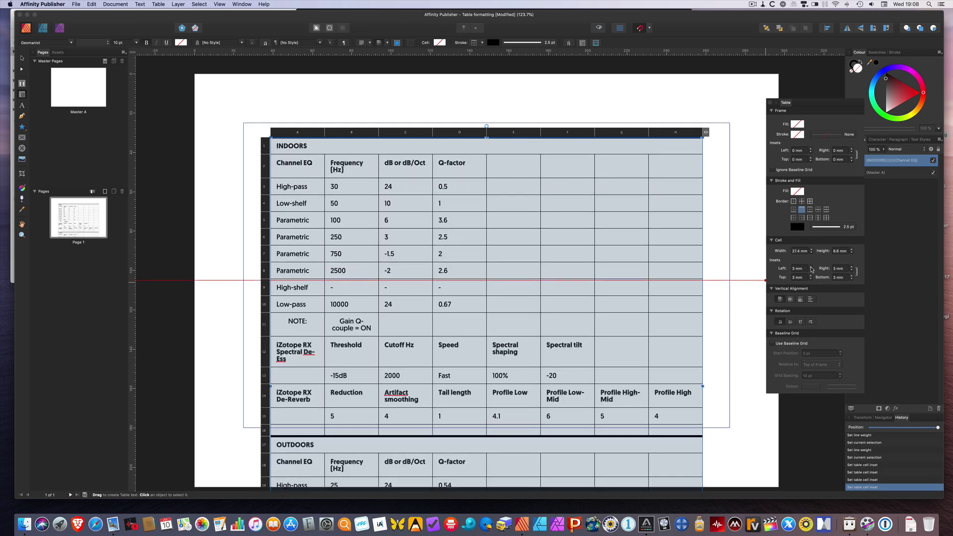
pyautogui.click(811, 270)
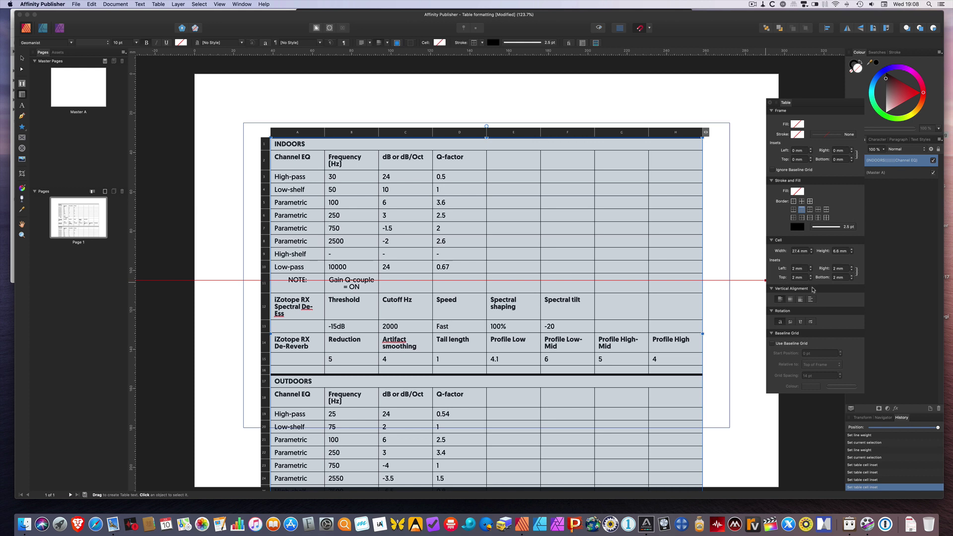
# Step: Unlink the cell insets and set only the left inset of all cells to 2 mm
pyautogui.click(856, 277)
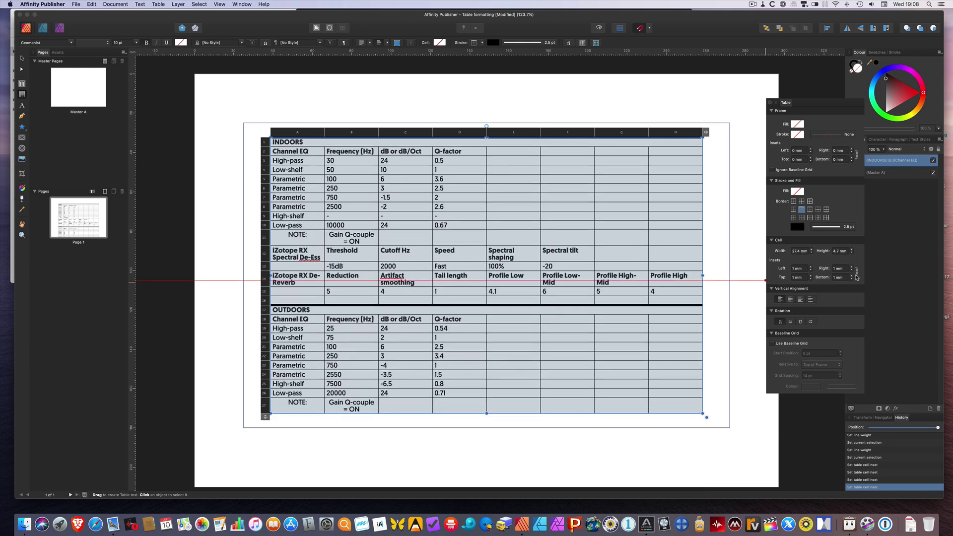
pyautogui.click(811, 267)
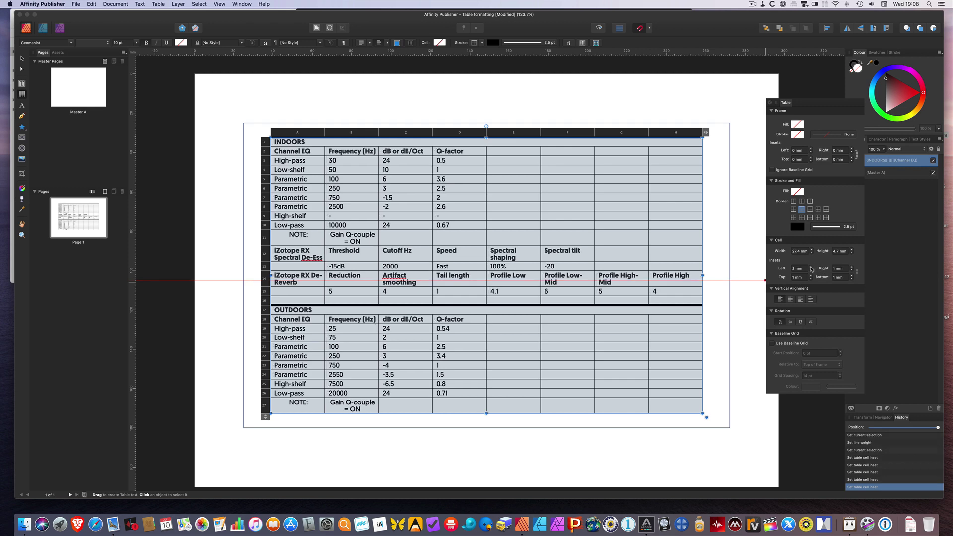
pyautogui.click(333, 274)
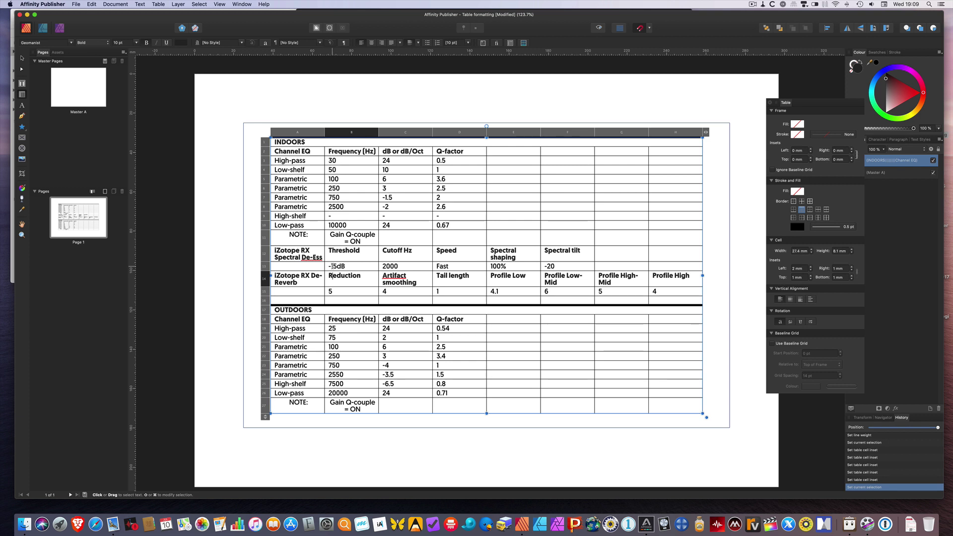
# Step: Right-align the value cells under the INDOORS and OUTDOORS Channel EQ headings and in the iZotope RX De-Ess and De-Reverb value rows
pyautogui.moveTo(329, 160); pyautogui.dragTo(457, 225)
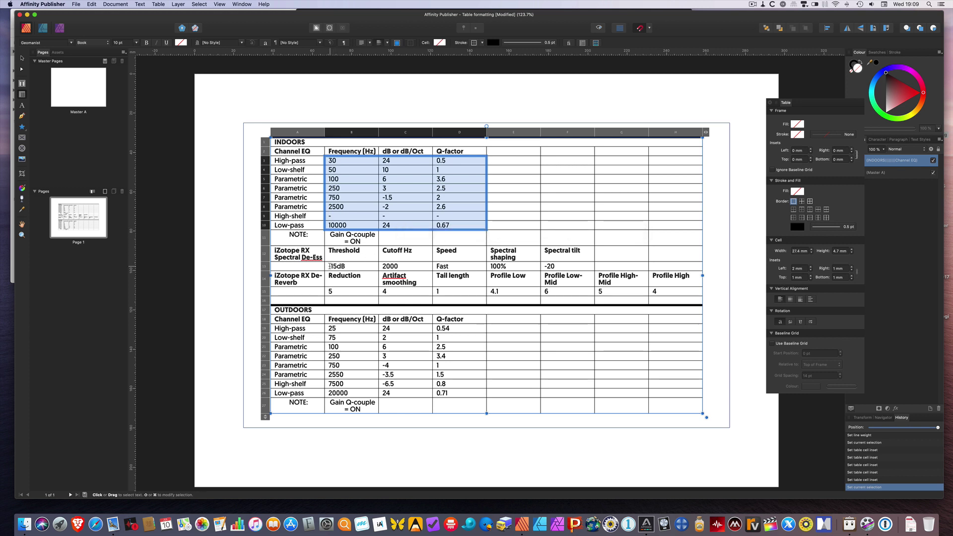
pyautogui.moveTo(327, 266); pyautogui.dragTo(551, 266)
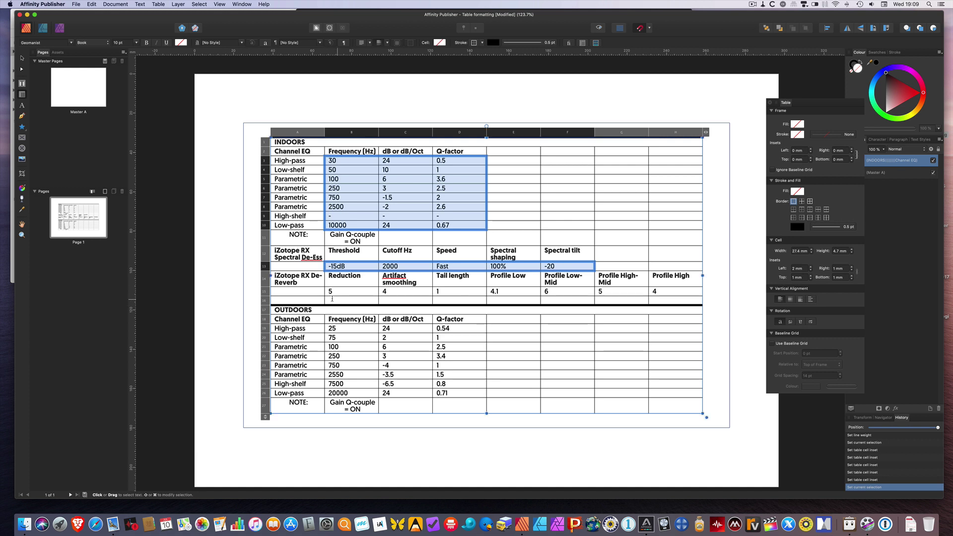
pyautogui.moveTo(327, 291); pyautogui.dragTo(675, 292)
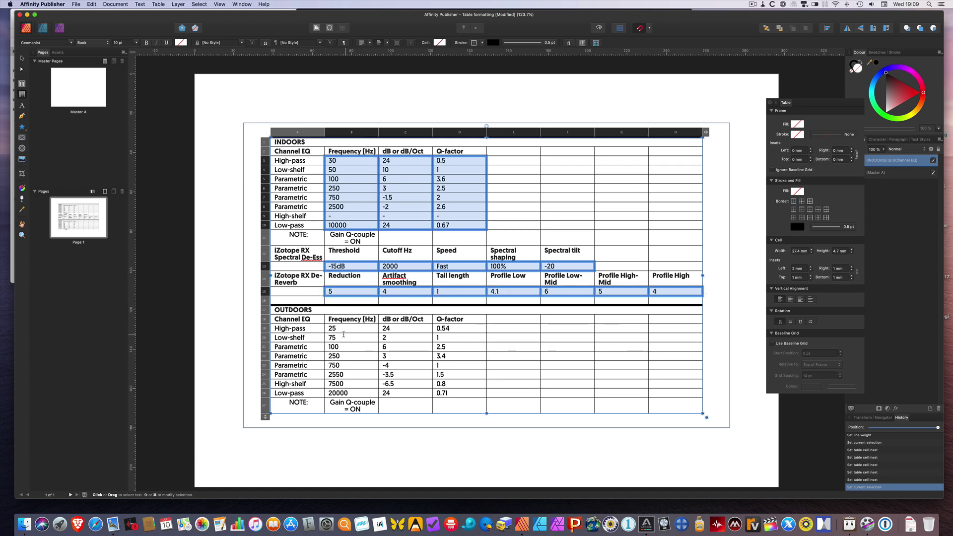
pyautogui.moveTo(328, 327); pyautogui.dragTo(456, 391)
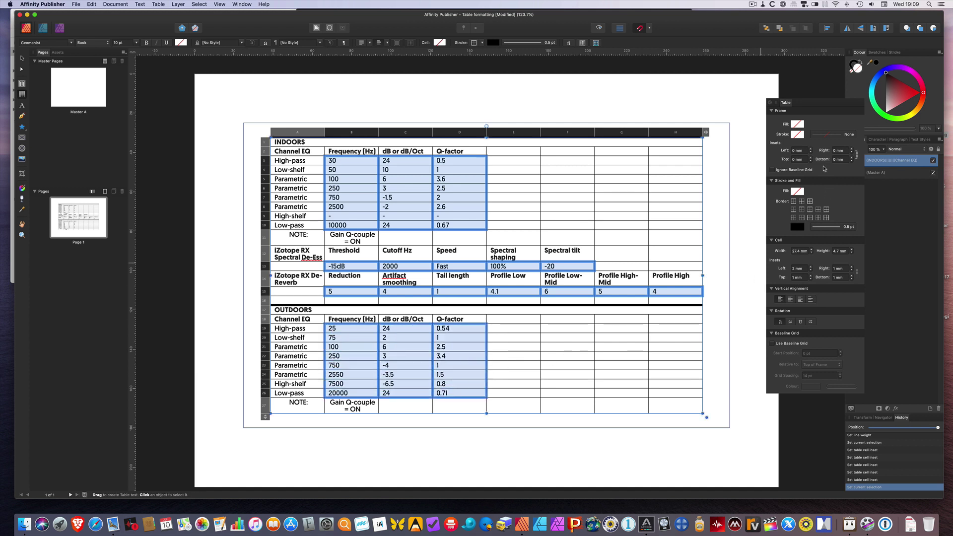
pyautogui.click(370, 44)
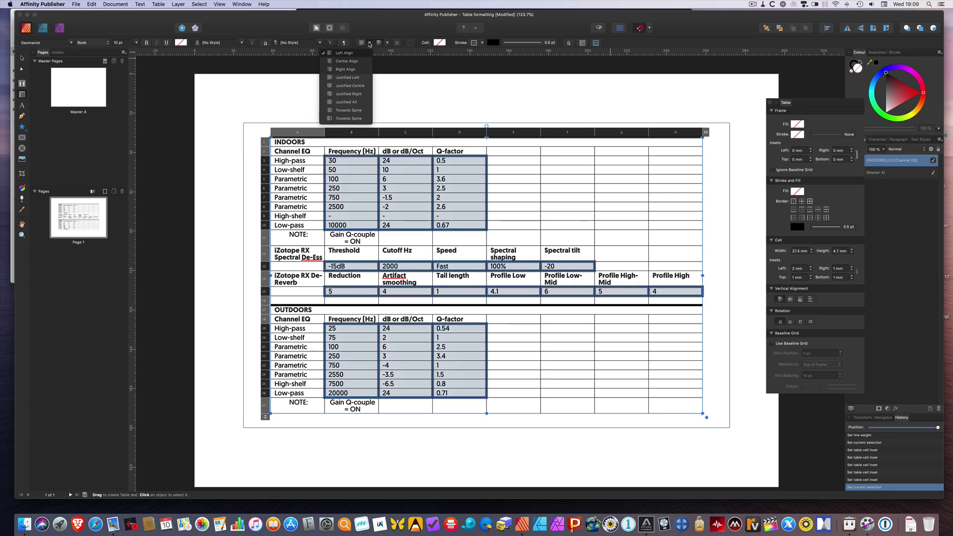
pyautogui.click(346, 70)
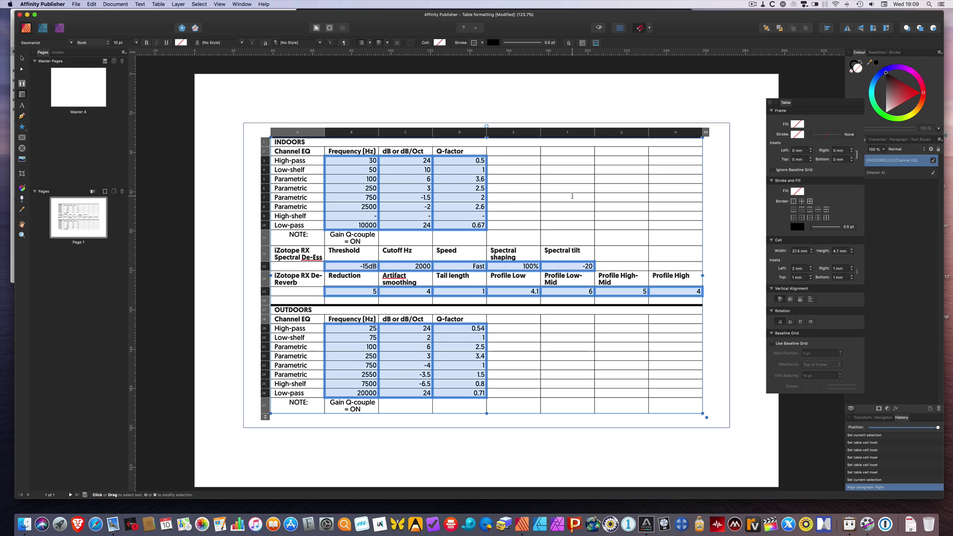
pyautogui.click(562, 170)
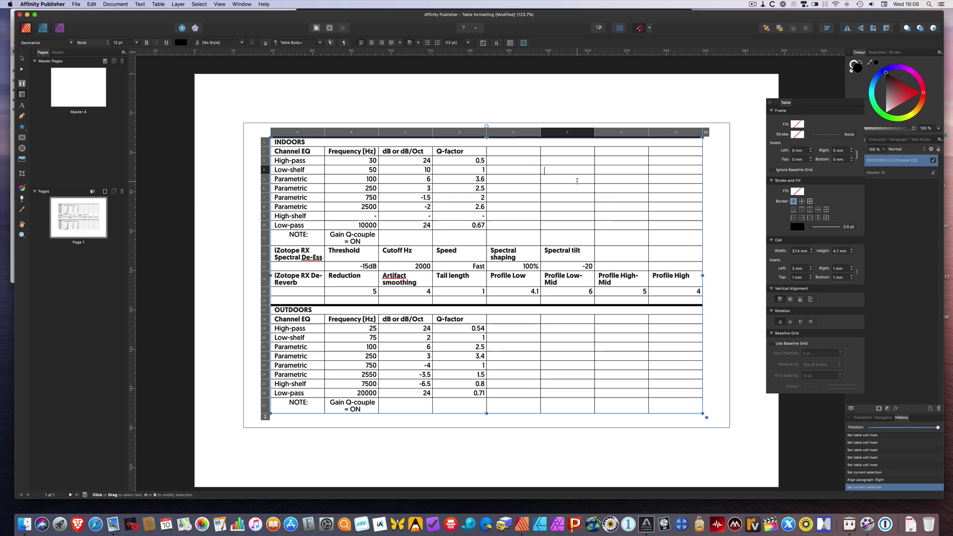
# Step: Fill the whole table frame with solid yellow
pyautogui.click(291, 142)
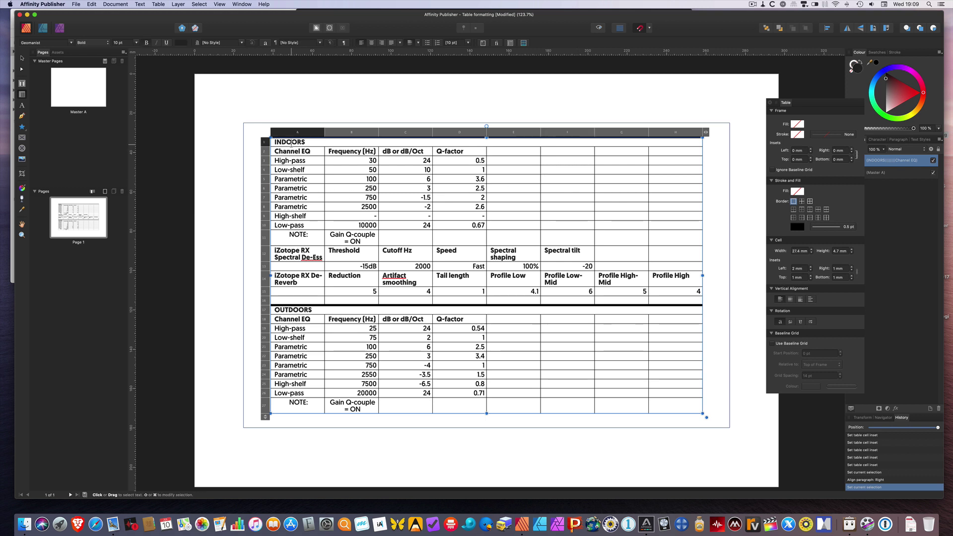
pyautogui.click(791, 124)
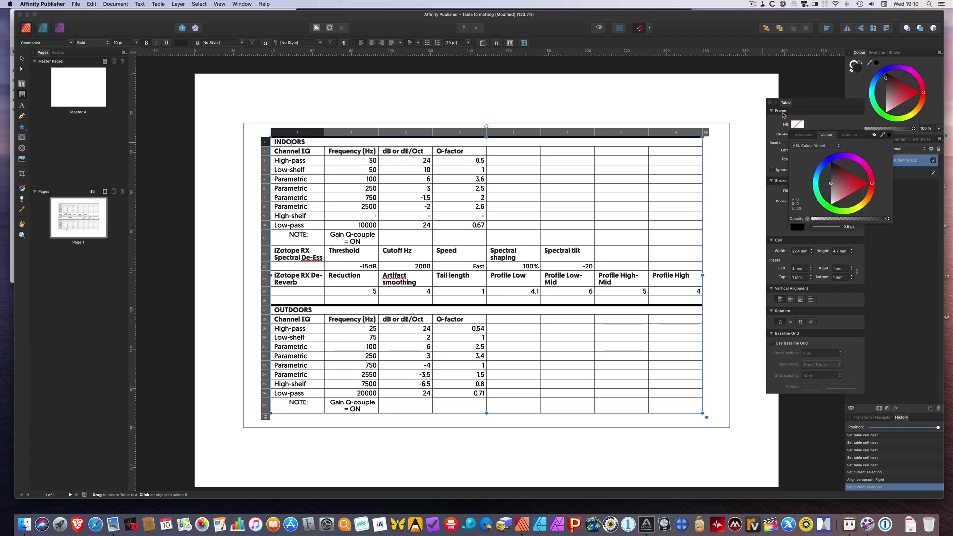
pyautogui.click(858, 206)
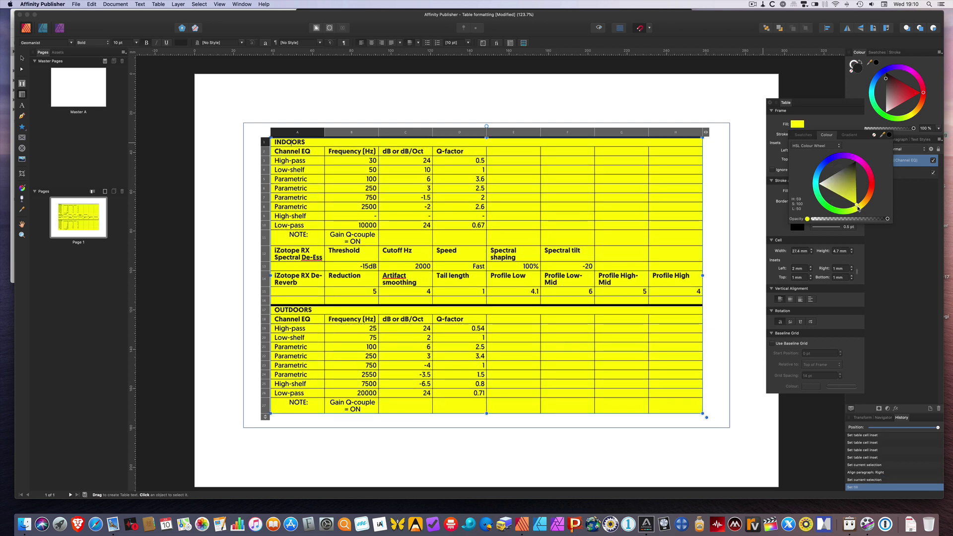
# Step: Try a linear gradient as the table frame's fill, recolouring its black end stop
pyautogui.click(850, 135)
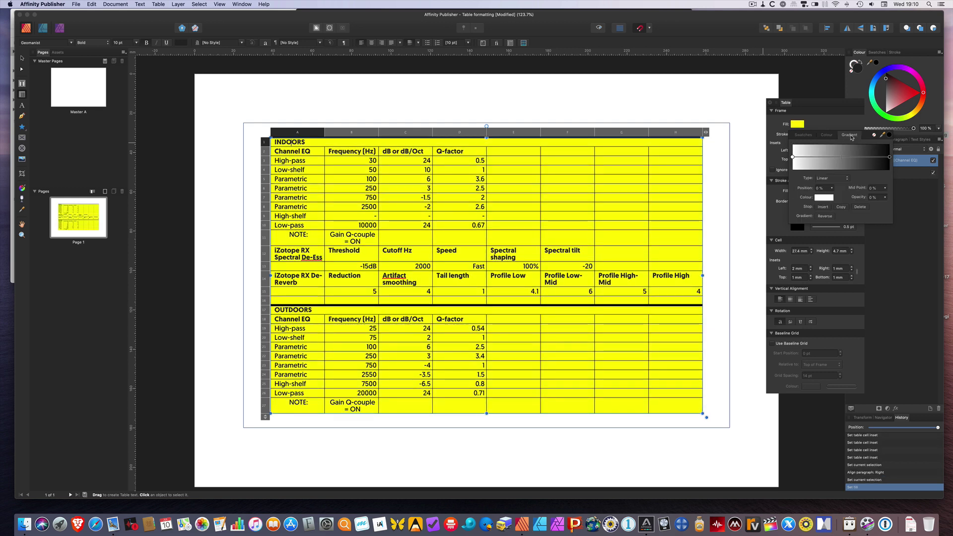
pyautogui.click(889, 158)
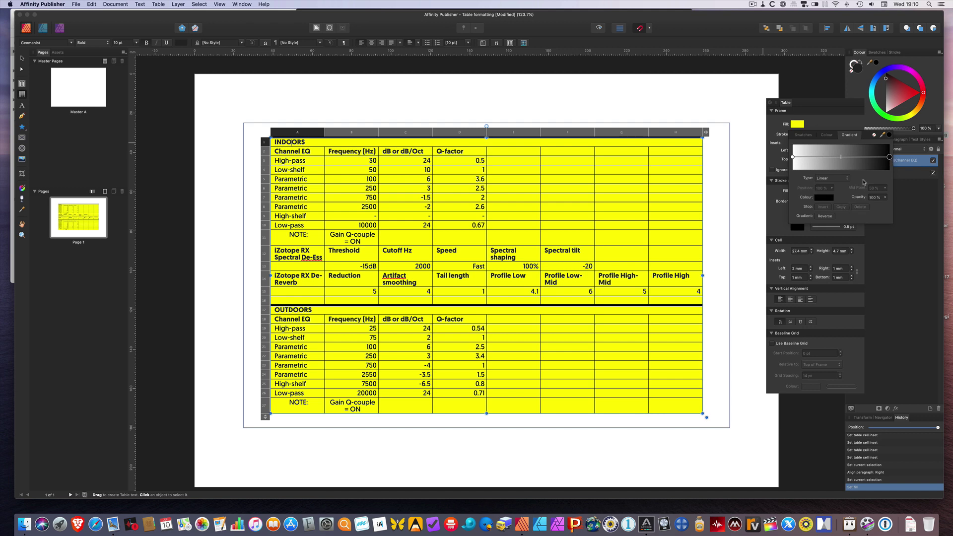
pyautogui.click(833, 199)
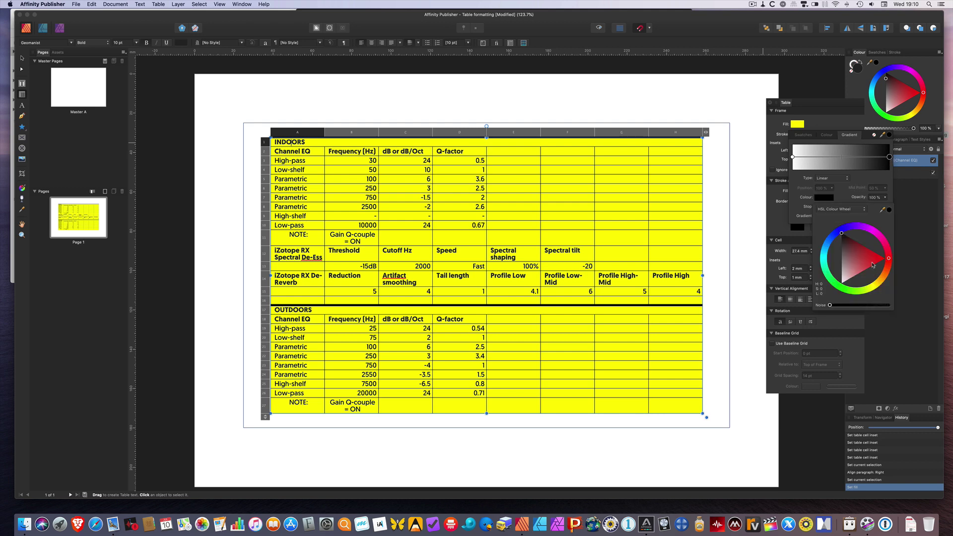
pyautogui.click(878, 283)
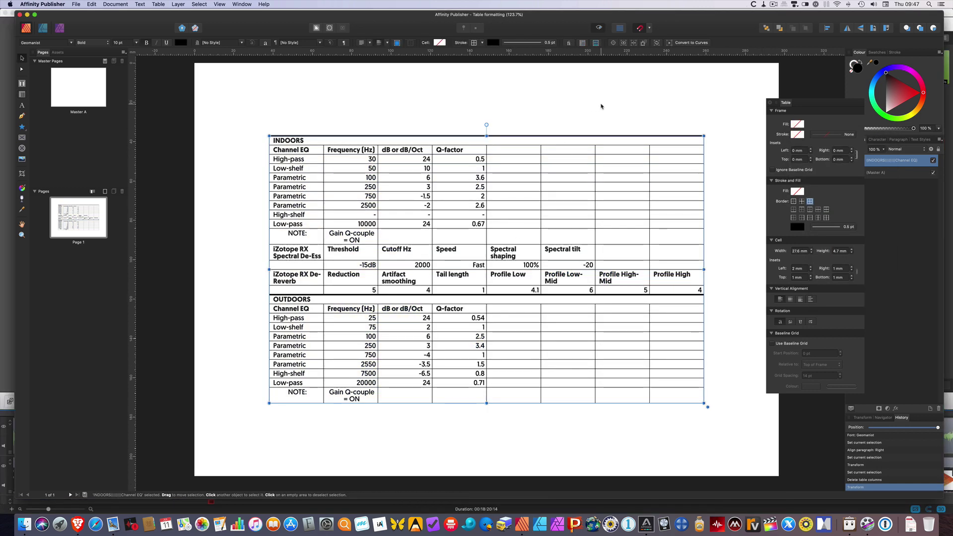
# Step: Fill the table frame with orange, and change that fill to a linear gradient running from white to orange
pyautogui.click(797, 124)
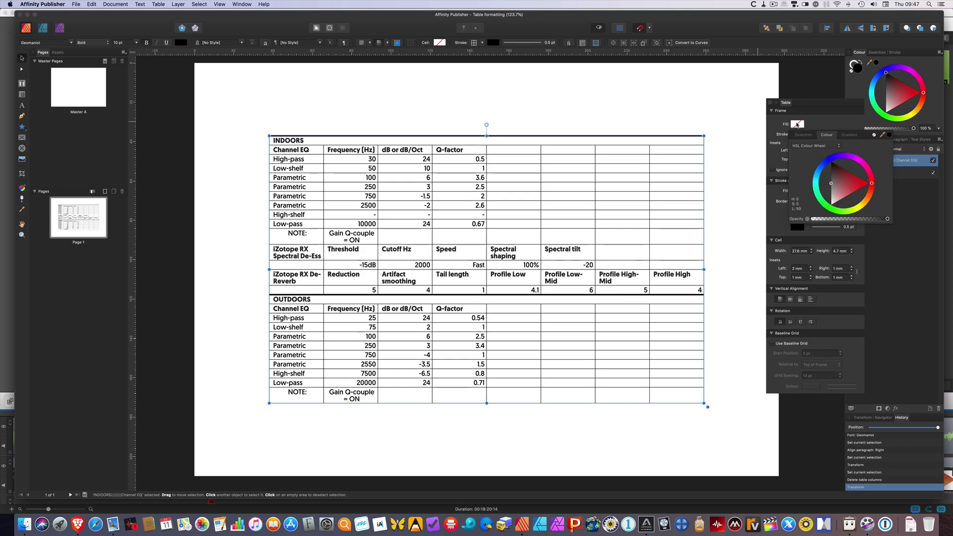
pyautogui.click(864, 200)
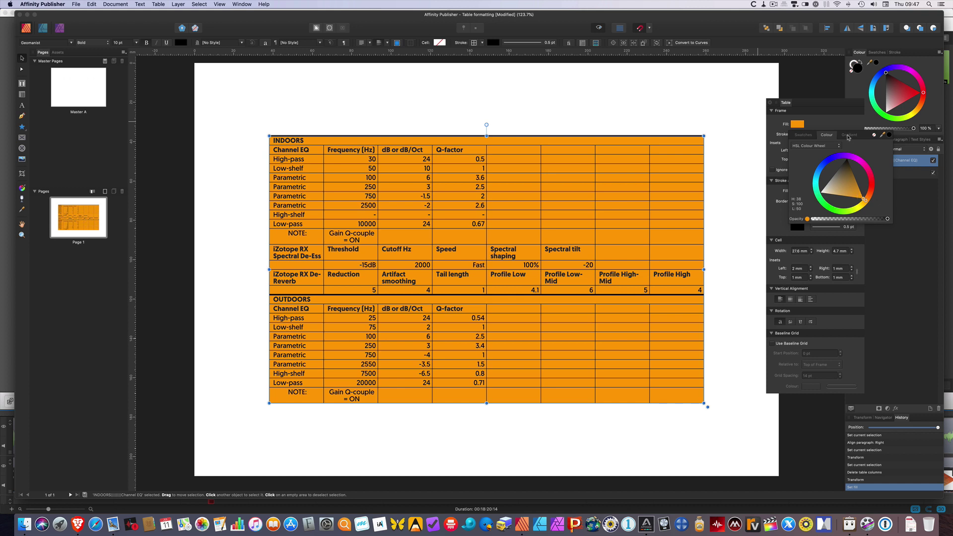
pyautogui.click(849, 136)
pyautogui.click(888, 157)
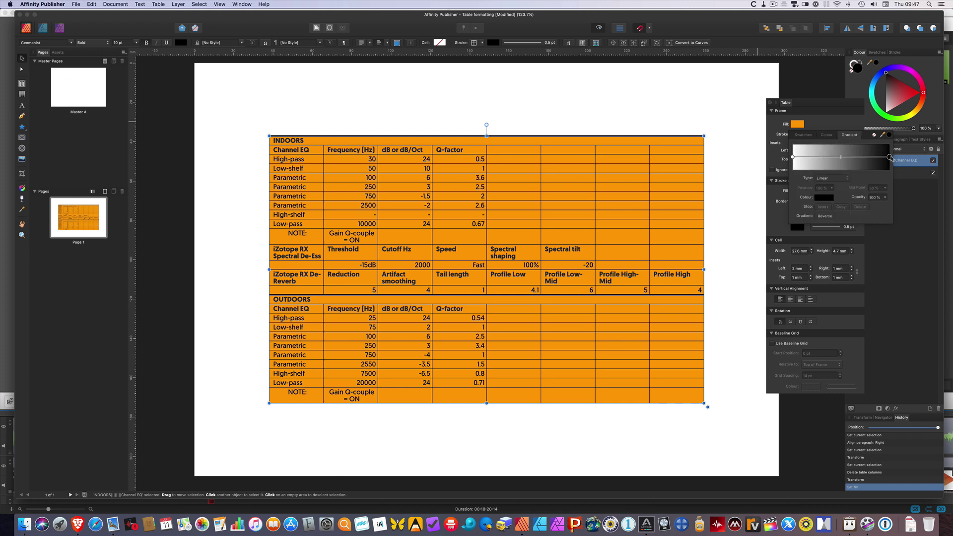
pyautogui.click(825, 197)
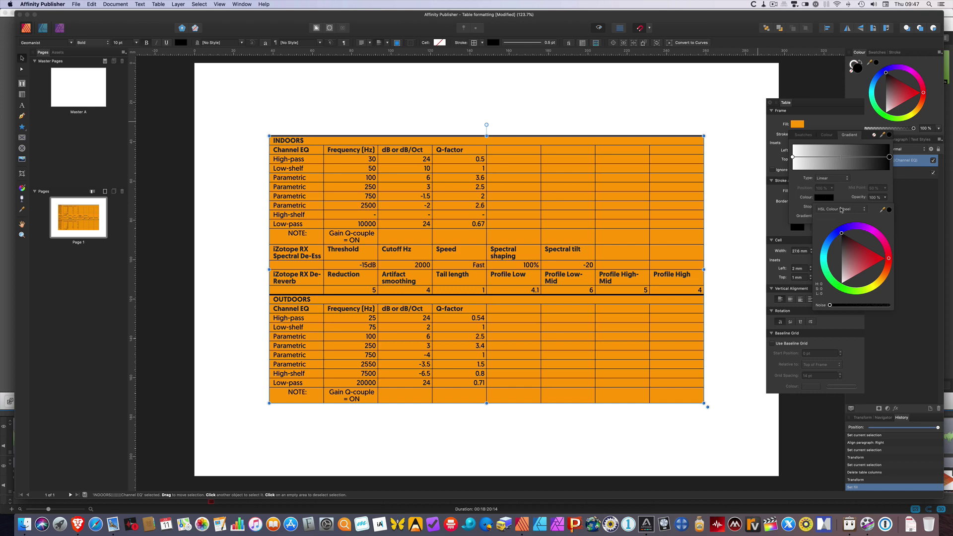
pyautogui.click(880, 275)
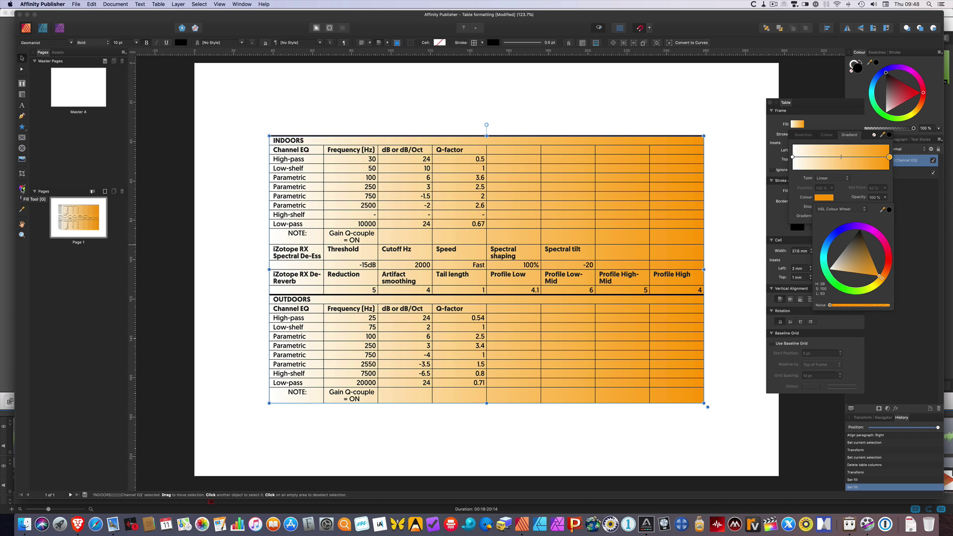
# Step: With the Fill Tool set to the frame's fill, reorient the gradient vertically from white at the table's top to orange near its bottom
pyautogui.click(22, 189)
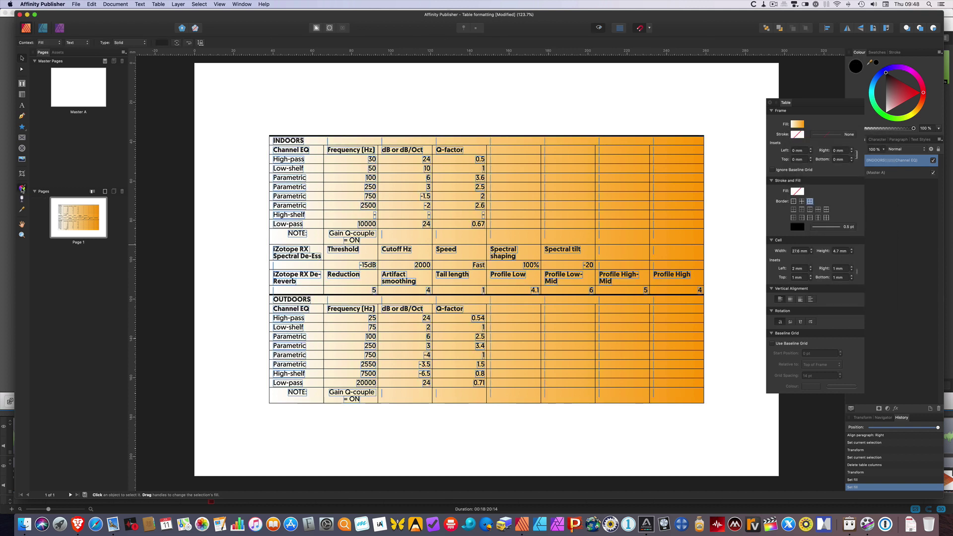
pyautogui.click(48, 43)
pyautogui.click(45, 49)
pyautogui.click(48, 43)
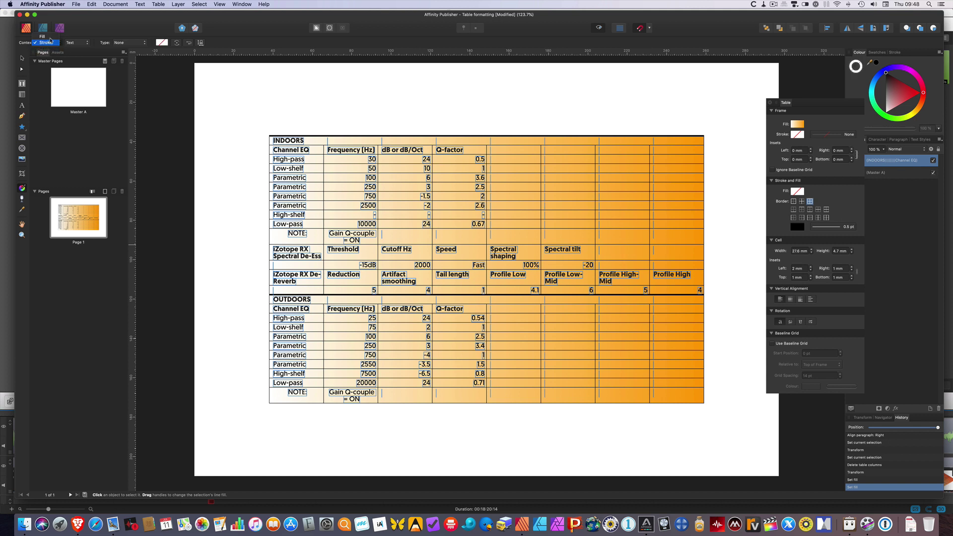
pyautogui.click(50, 37)
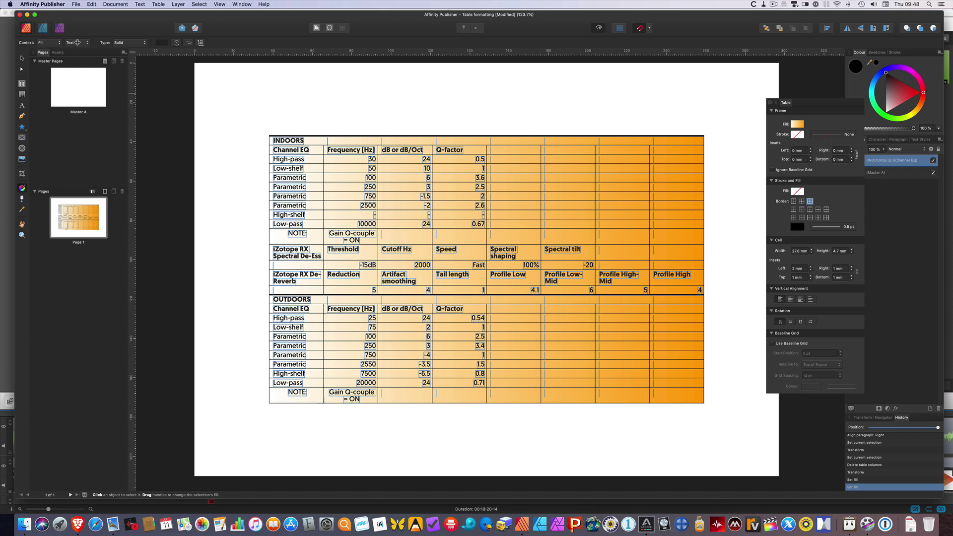
pyautogui.click(78, 43)
pyautogui.click(78, 49)
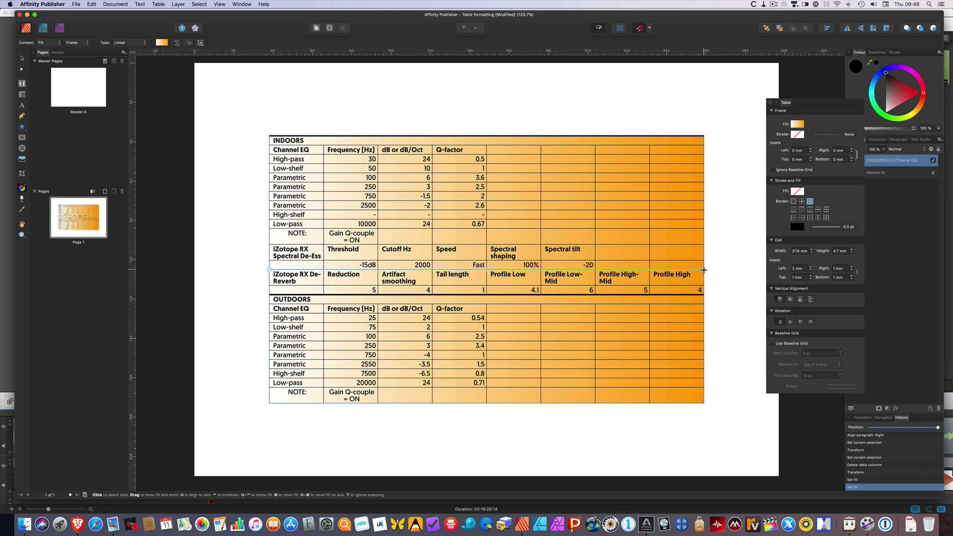
pyautogui.moveTo(703, 270); pyautogui.dragTo(566, 397)
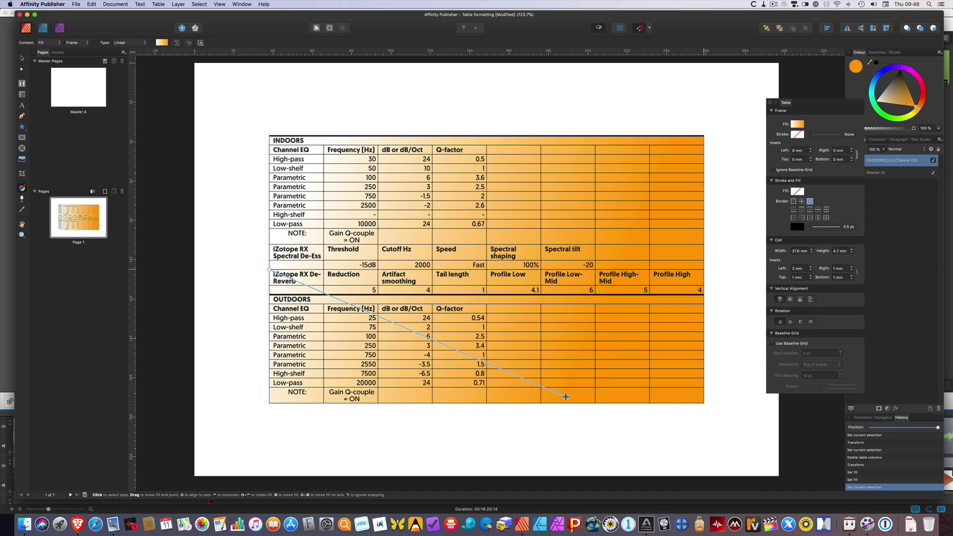
pyautogui.moveTo(268, 270); pyautogui.dragTo(569, 140)
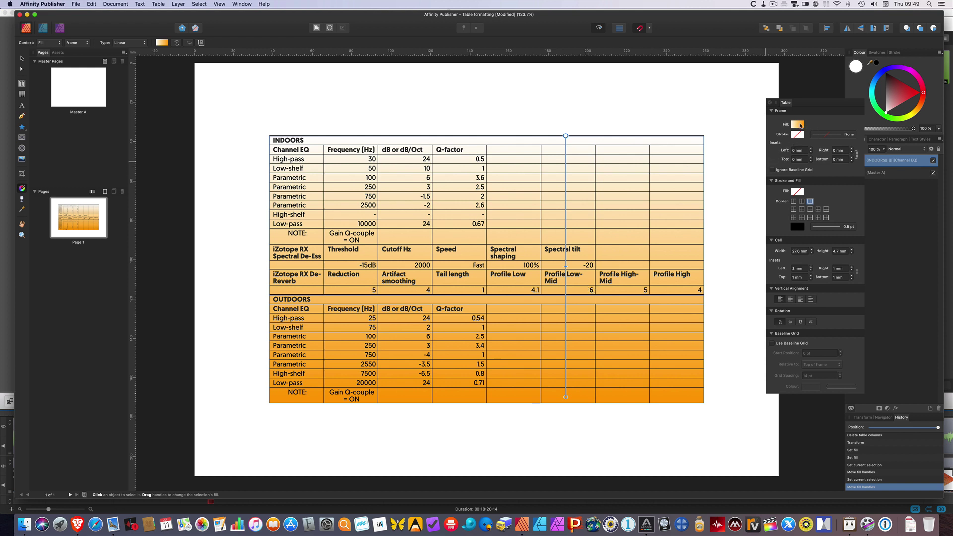
# Step: Reverse the frame's gradient and restore its white-to-orange order
pyautogui.click(800, 125)
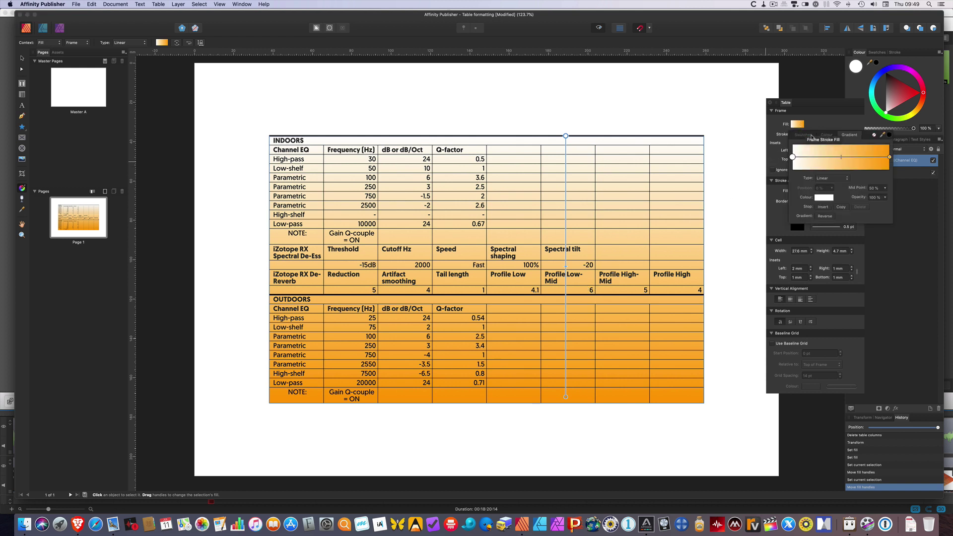
pyautogui.click(825, 217)
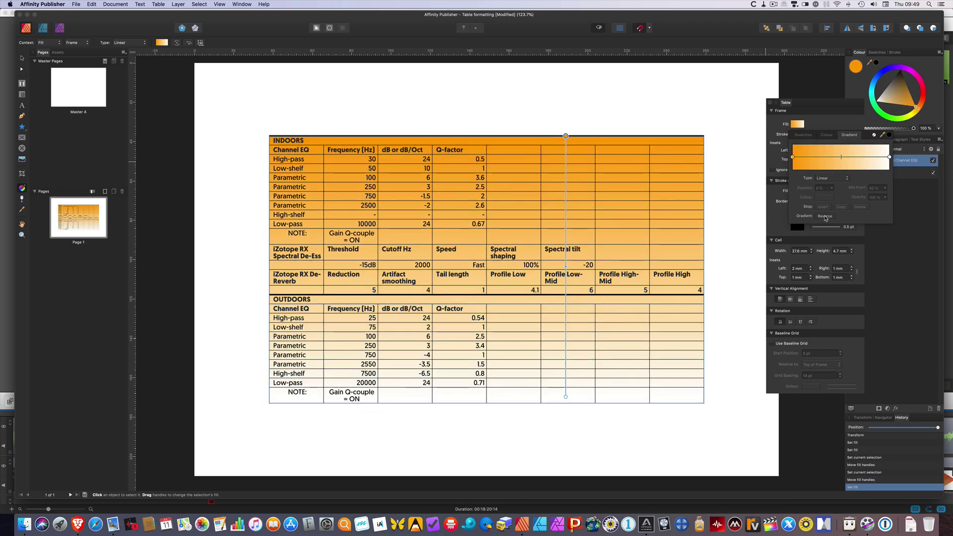
pyautogui.click(825, 216)
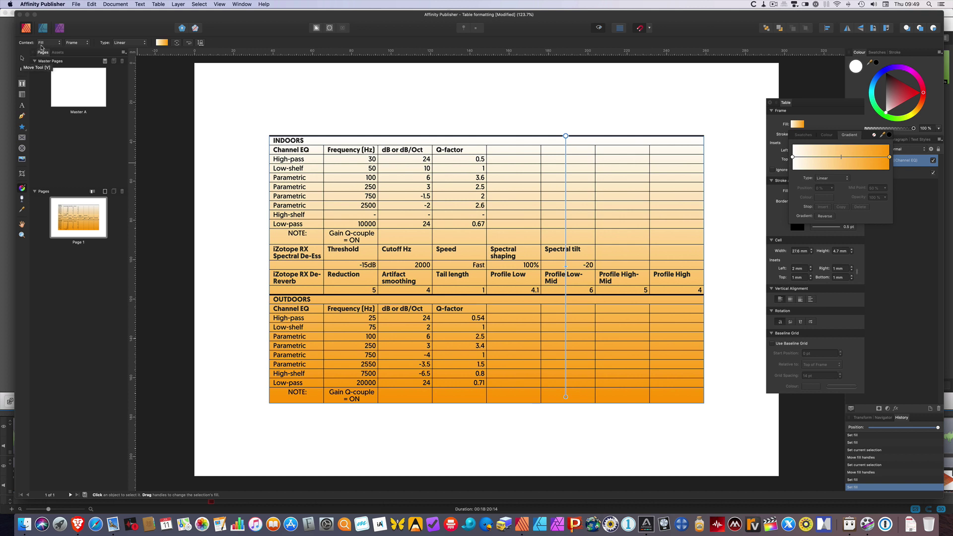
# Step: Switch the Fill Tool's target from the frame to the text and colour all table text solid red
pyautogui.click(75, 43)
pyautogui.click(71, 36)
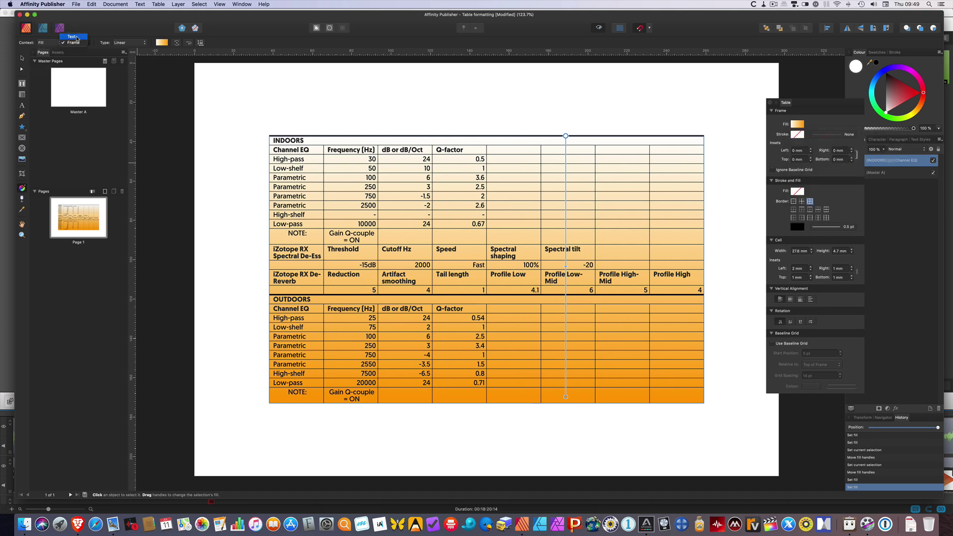
pyautogui.press('super+z')
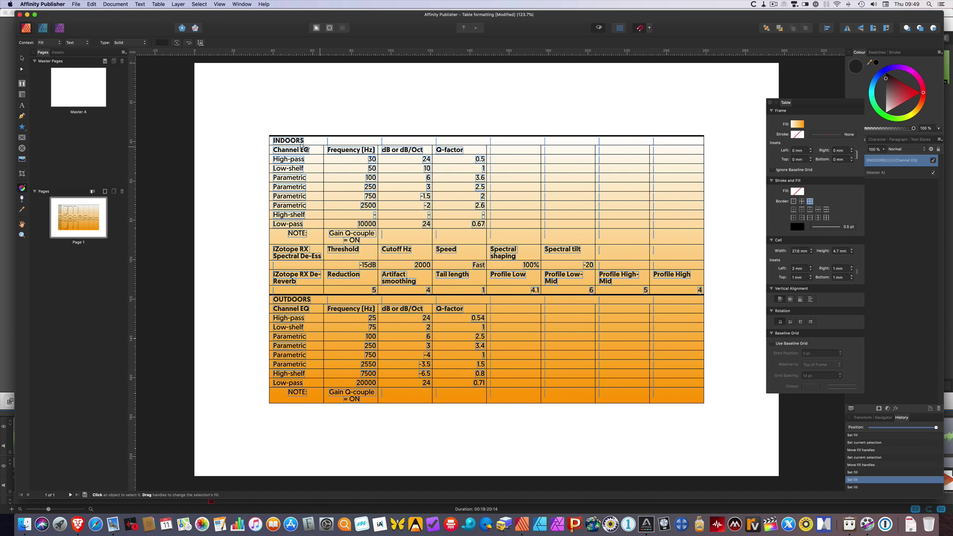
pyautogui.click(162, 43)
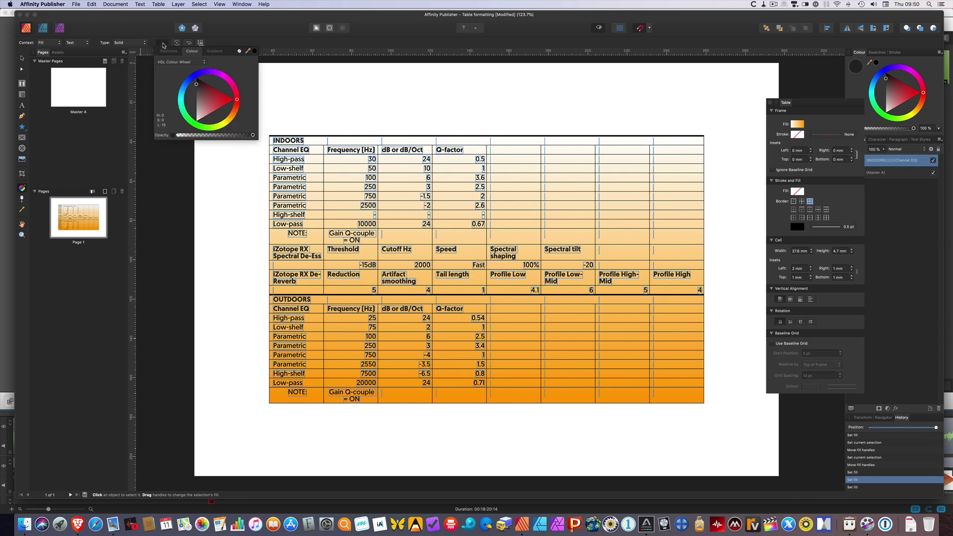
pyautogui.click(227, 100)
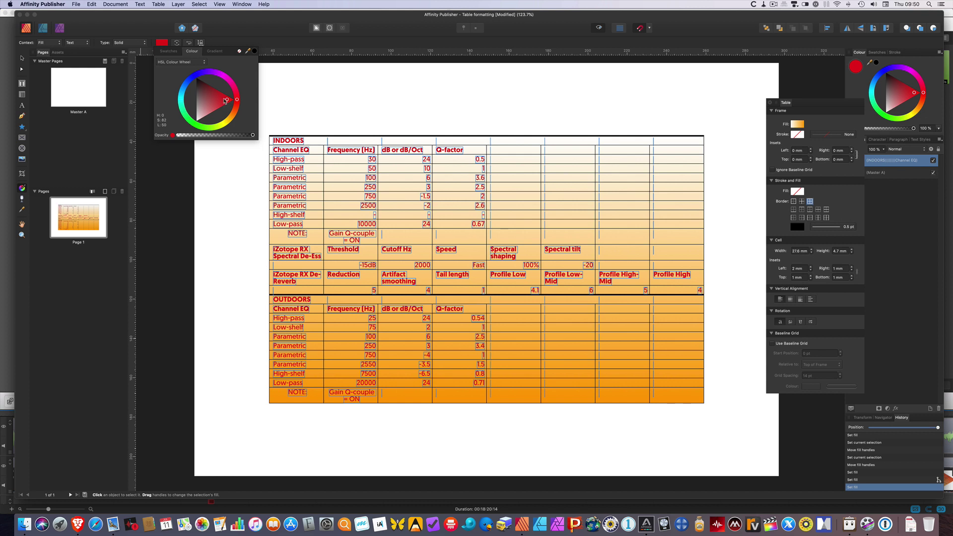
# Step: Change the table text's fill to a linear gradient running from white to red
pyautogui.click(215, 52)
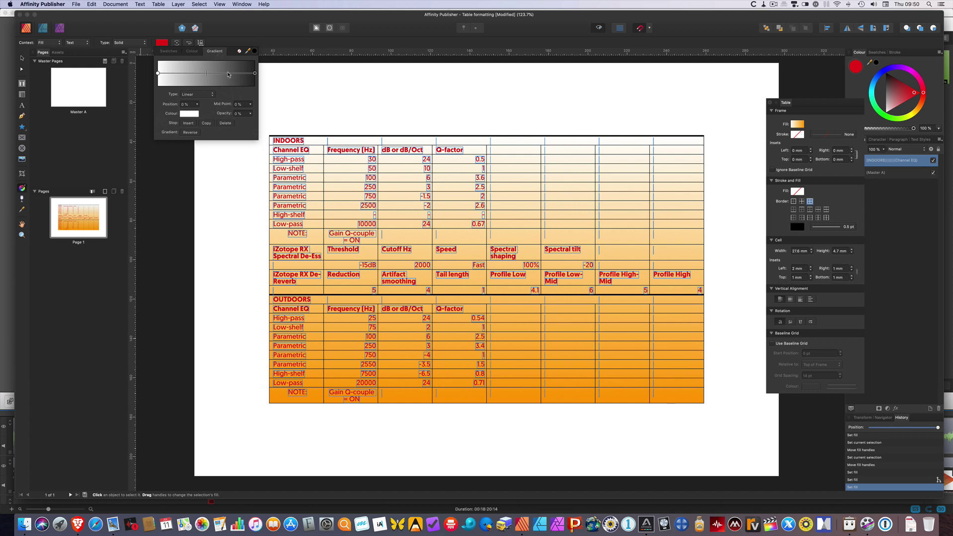
pyautogui.click(255, 73)
pyautogui.click(195, 115)
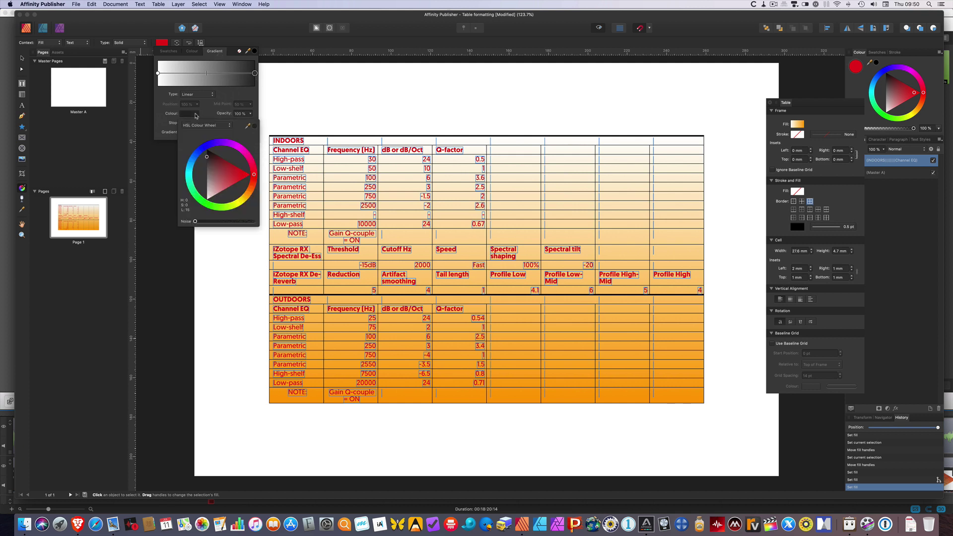
pyautogui.click(244, 174)
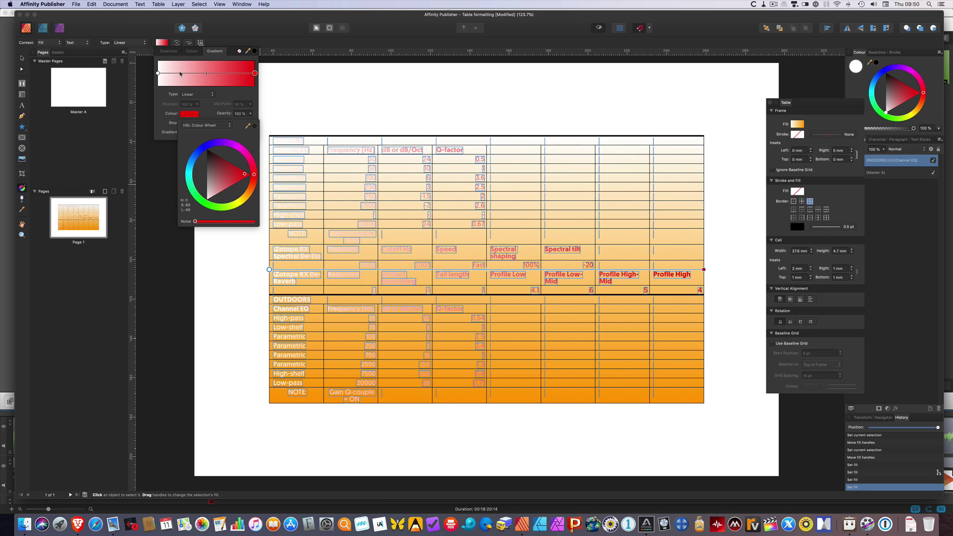
# Step: Change the white start stop of the table text's gradient to a light pinkish red
pyautogui.click(157, 74)
pyautogui.click(190, 116)
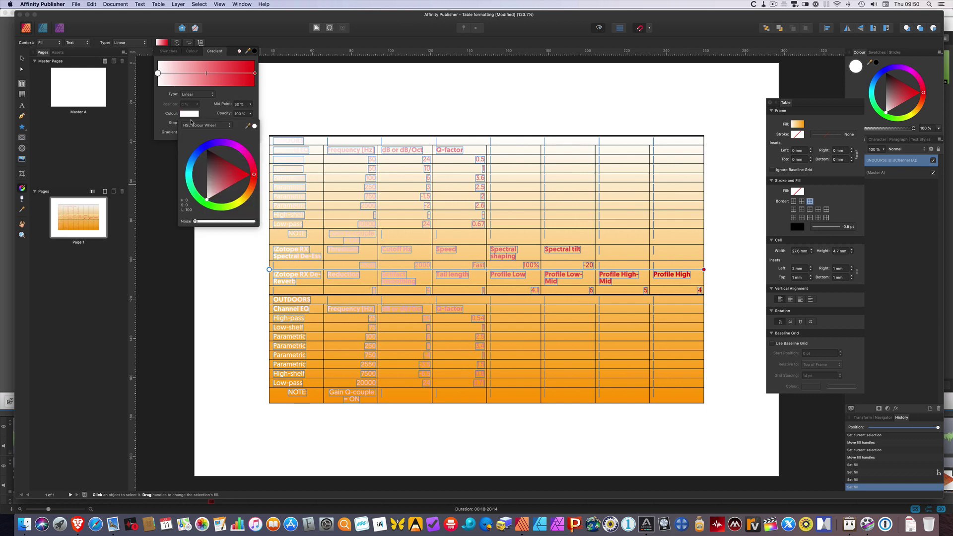
pyautogui.click(224, 160)
pyautogui.moveTo(217, 156); pyautogui.dragTo(225, 194)
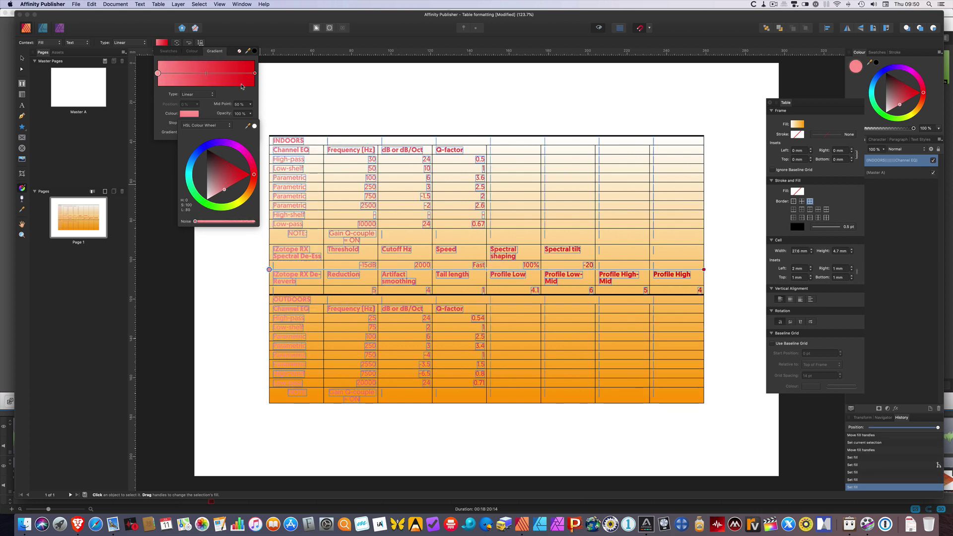
# Step: Change the red end stop of the table text's gradient to a very dark red
pyautogui.click(255, 74)
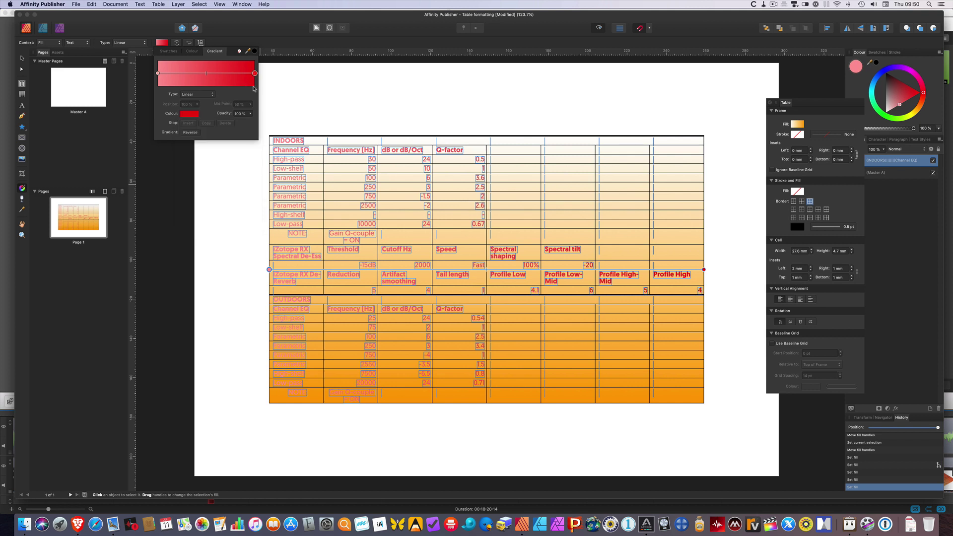
pyautogui.click(192, 115)
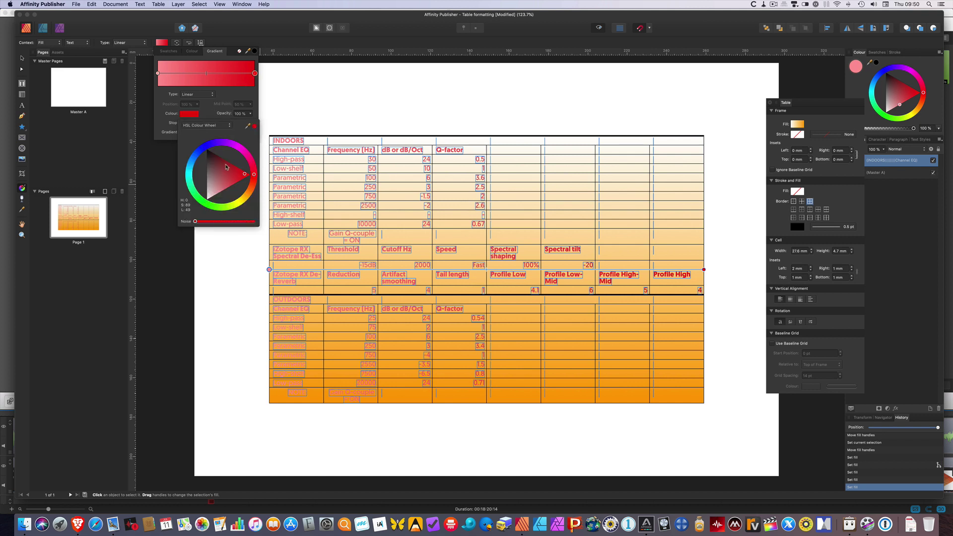
pyautogui.moveTo(226, 161); pyautogui.dragTo(221, 157)
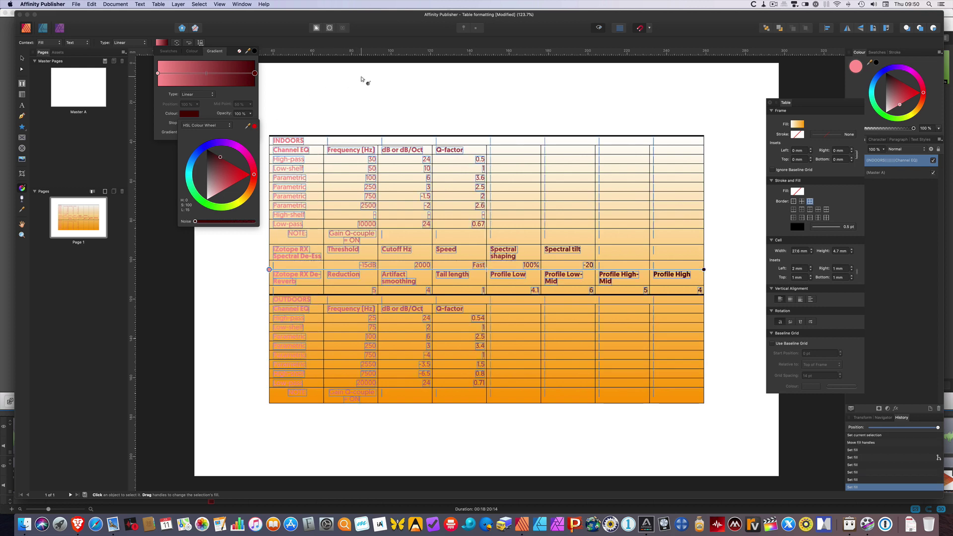
pyautogui.click(301, 84)
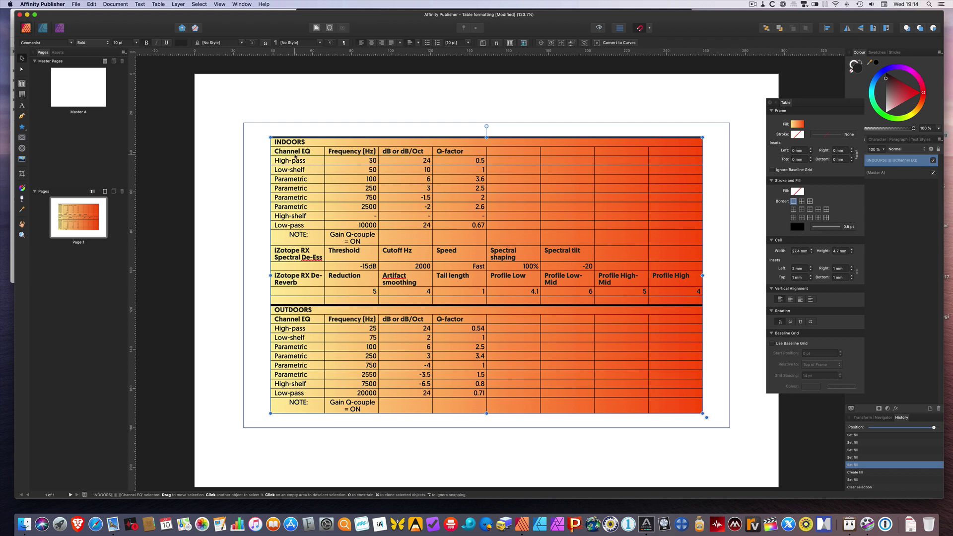
# Step: Fill all cells of the table's first column with a solid pale greyish blue and deselect the table
pyautogui.doubleClick(289, 140)
pyautogui.click(289, 142)
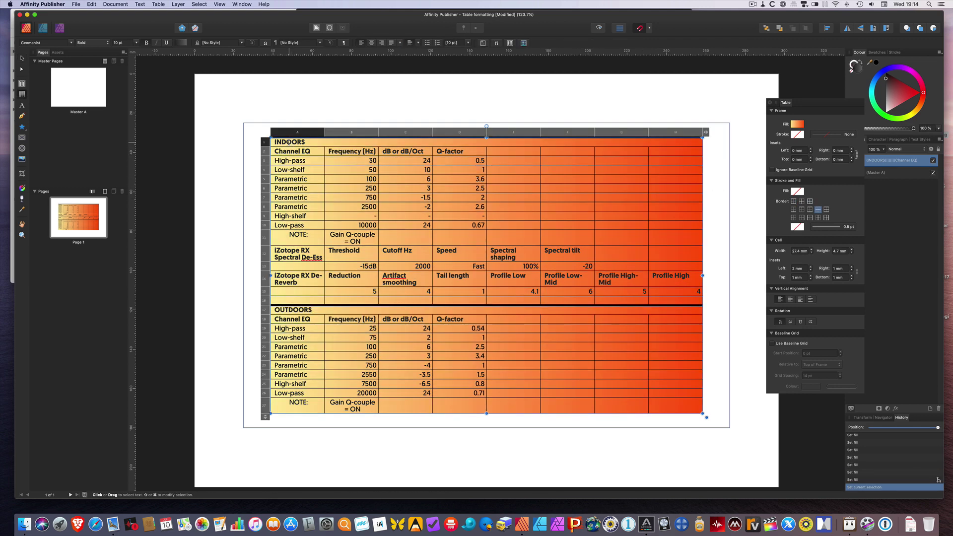
pyautogui.click(291, 151)
pyautogui.moveTo(290, 151); pyautogui.dragTo(293, 188)
pyautogui.click(308, 135)
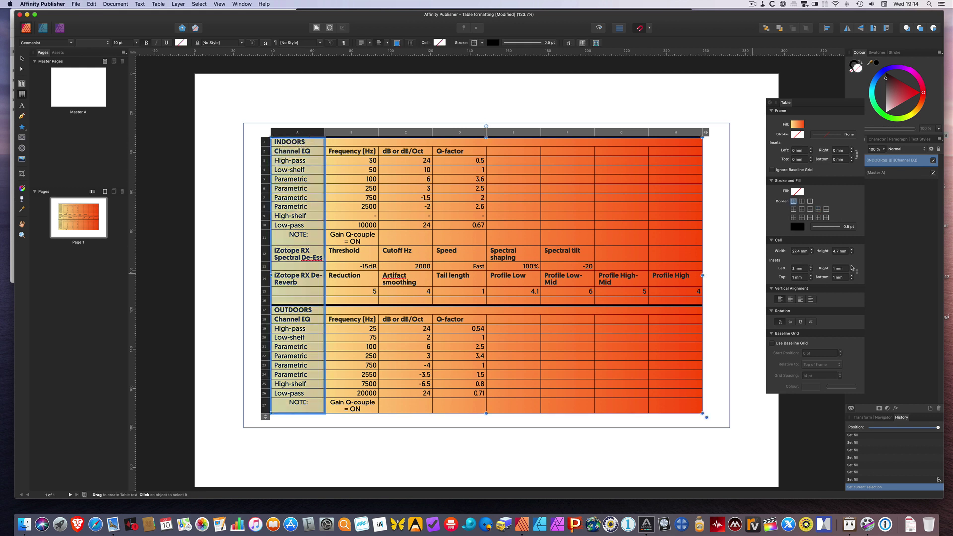
pyautogui.click(799, 193)
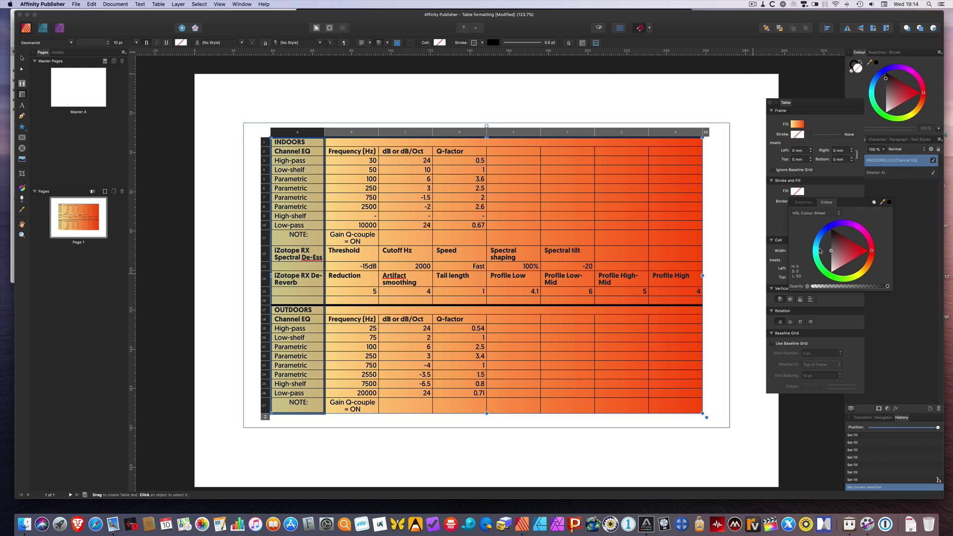
pyautogui.click(824, 231)
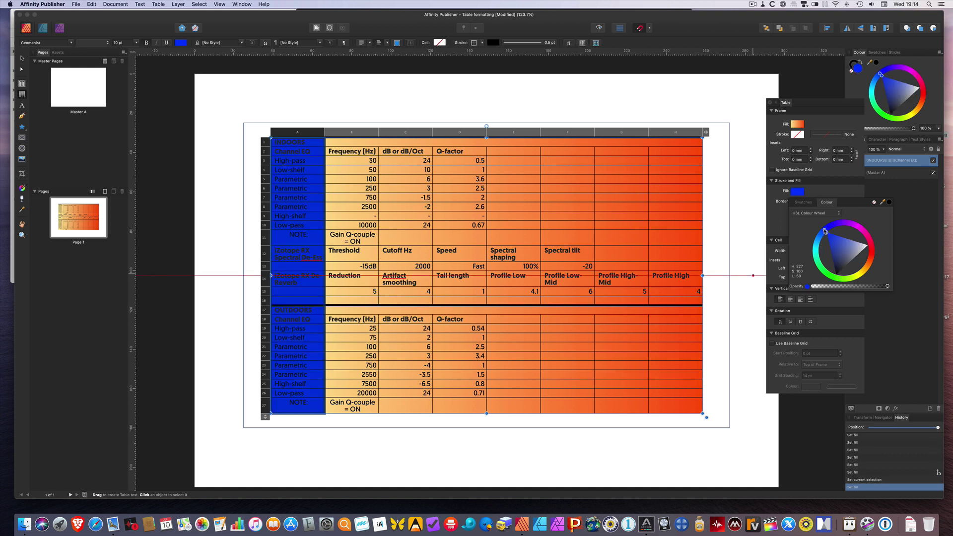
pyautogui.click(850, 262)
pyautogui.moveTo(850, 262)
pyautogui.mouseDown()
pyautogui.moveTo(857, 247)
pyautogui.moveTo(821, 233)
pyautogui.mouseUp()
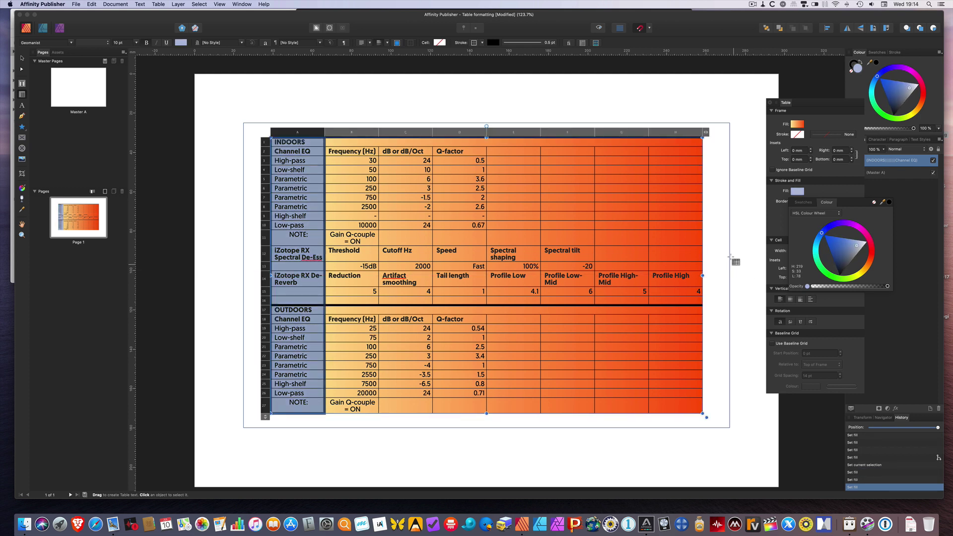
pyautogui.click(824, 193)
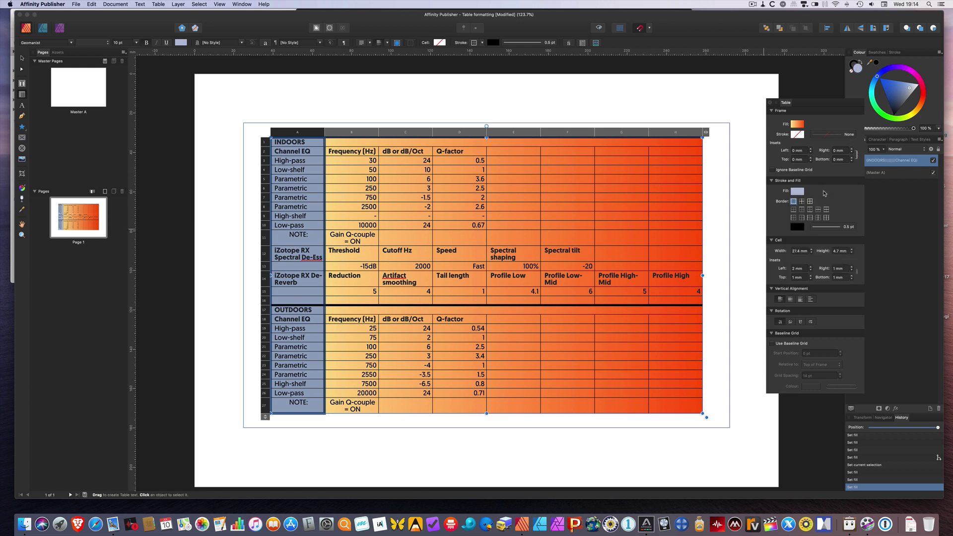
pyautogui.click(22, 59)
pyautogui.click(206, 100)
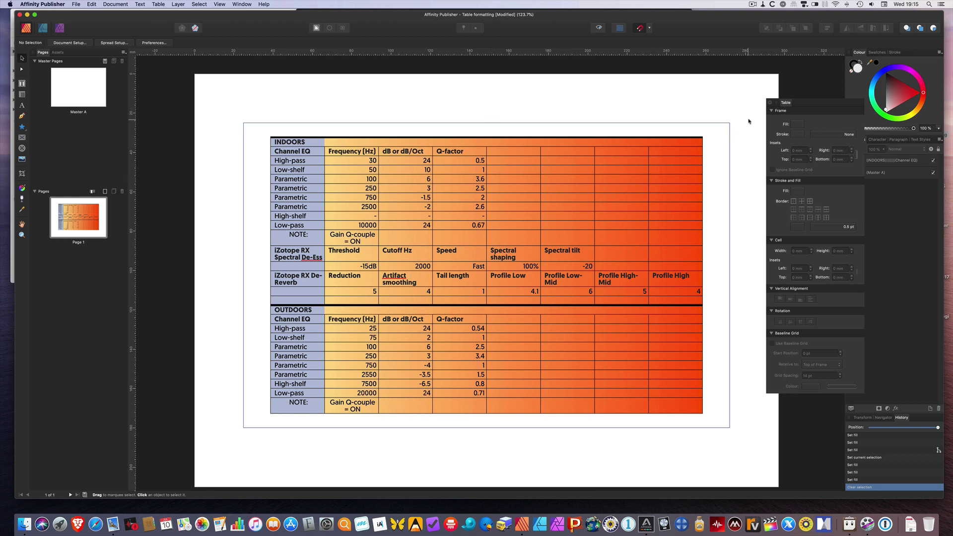
# Step: Try rotating the table clockwise and shearing its upper edge leftwards, reverting each transform
pyautogui.click(551, 187)
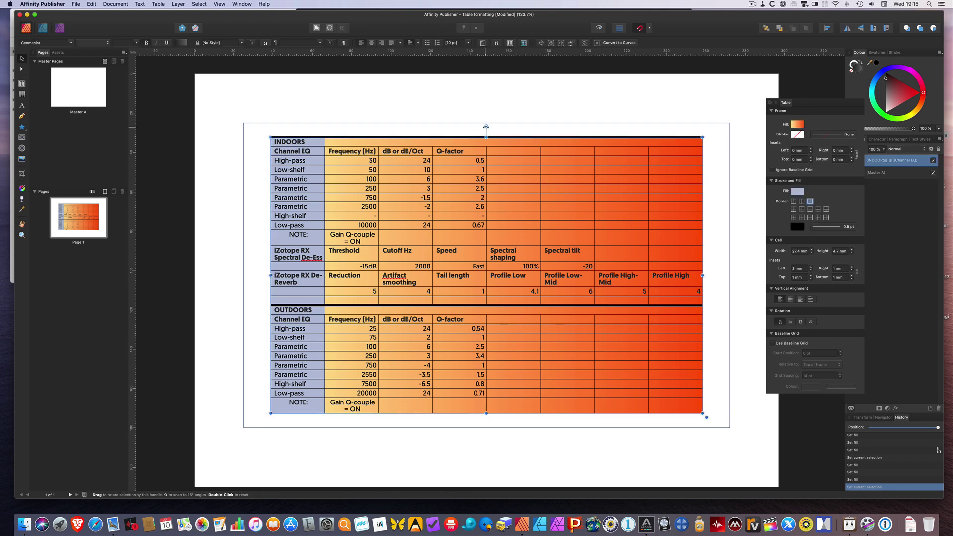
pyautogui.moveTo(488, 125); pyautogui.dragTo(537, 135)
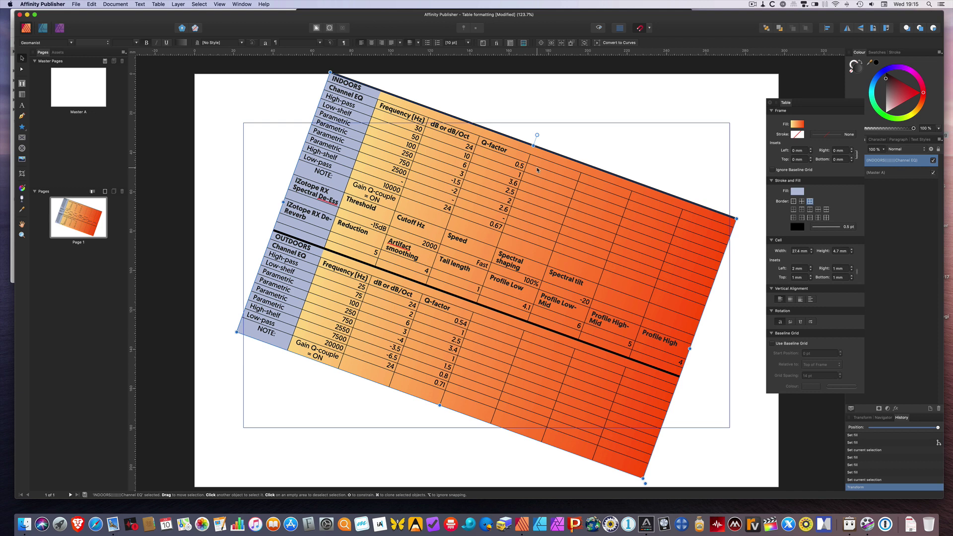
pyautogui.doubleClick(536, 134)
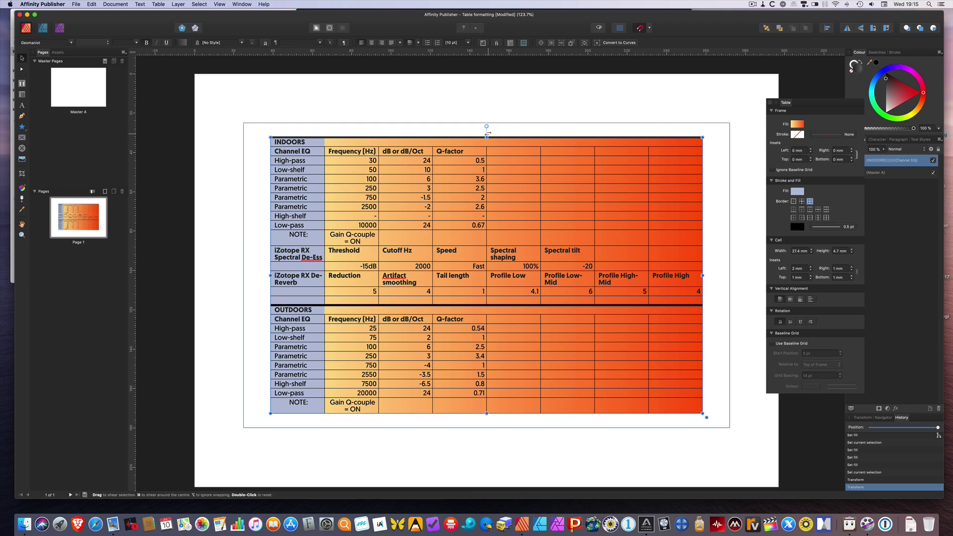
pyautogui.moveTo(488, 133); pyautogui.dragTo(430, 132)
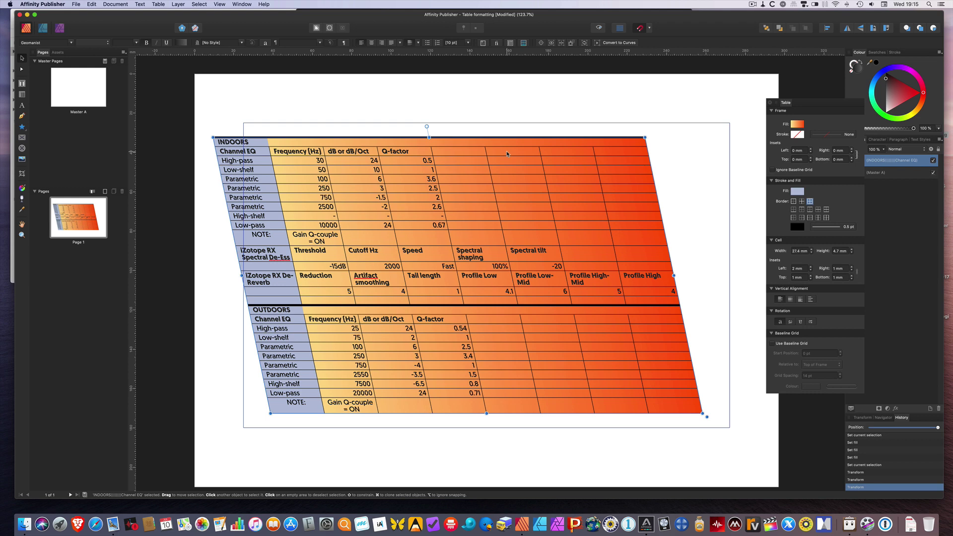
pyautogui.press('super+z')
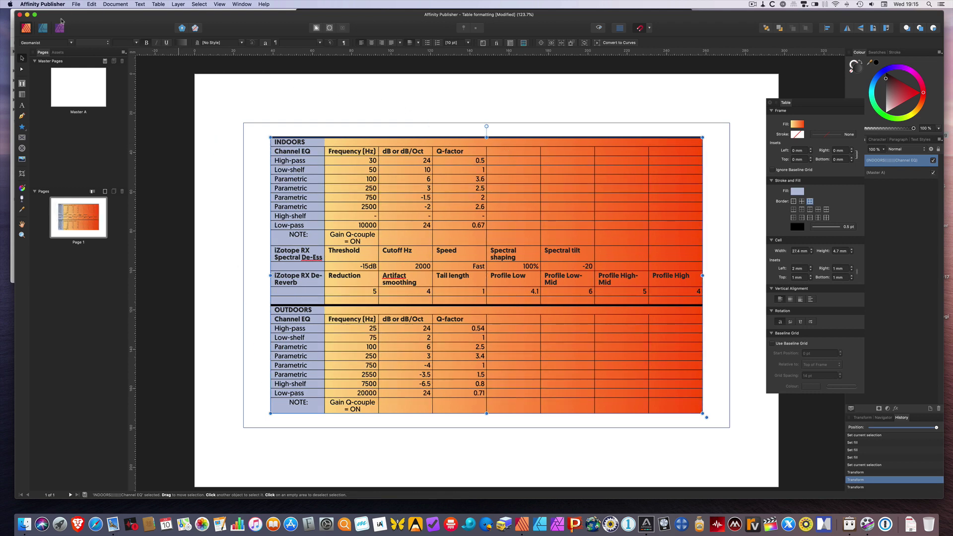
# Step: Switch to the Designer persona, display the Isometric controls and configure the grid as Isometric
pyautogui.click(44, 29)
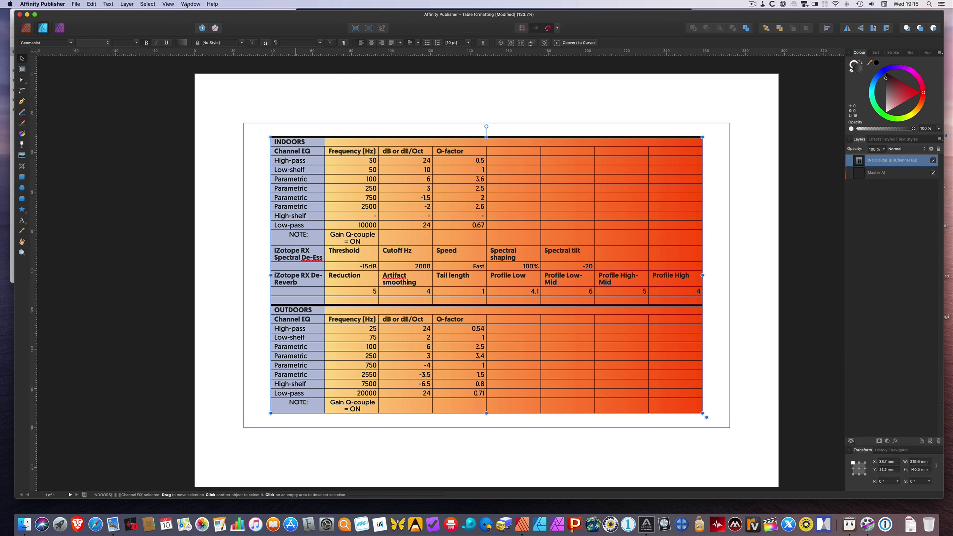
pyautogui.click(168, 4)
pyautogui.moveTo(189, 139)
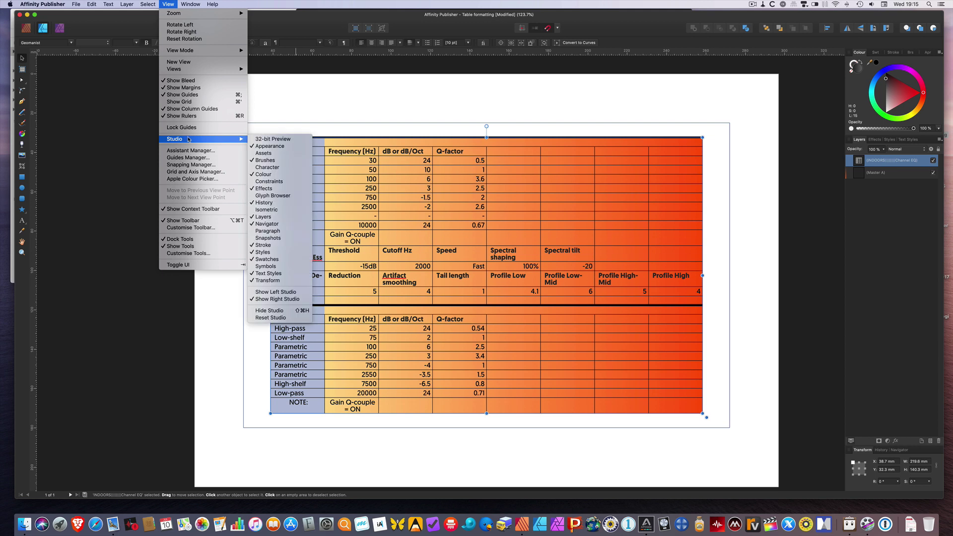
pyautogui.click(293, 209)
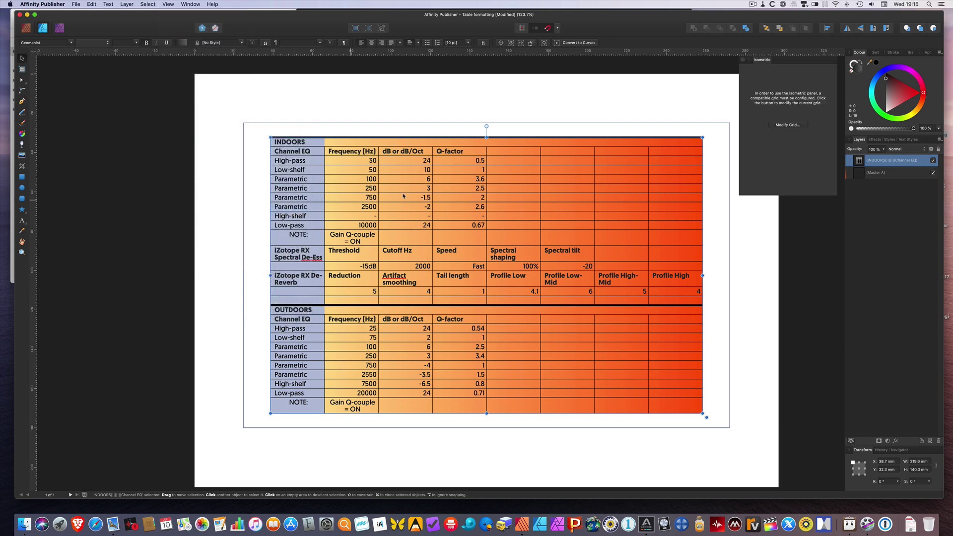
pyautogui.click(788, 124)
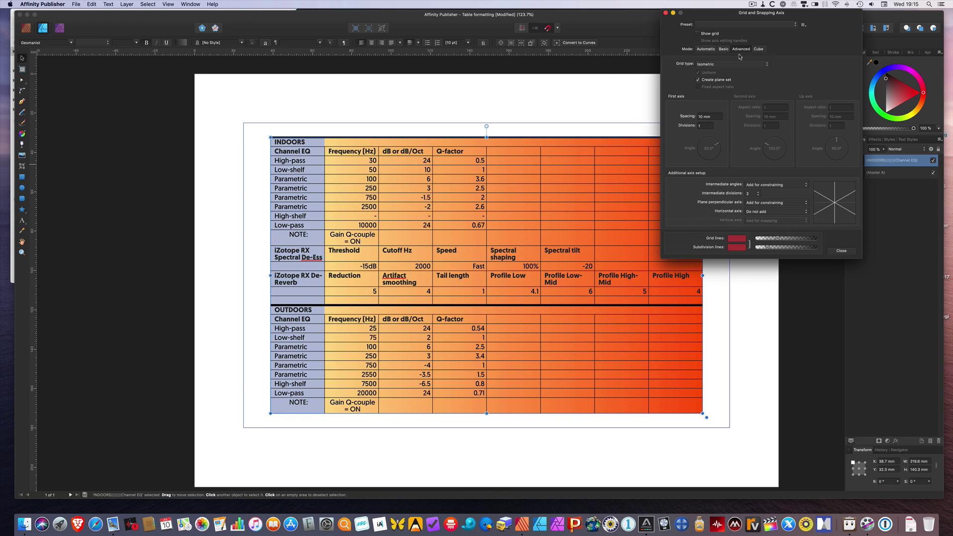
pyautogui.click(725, 67)
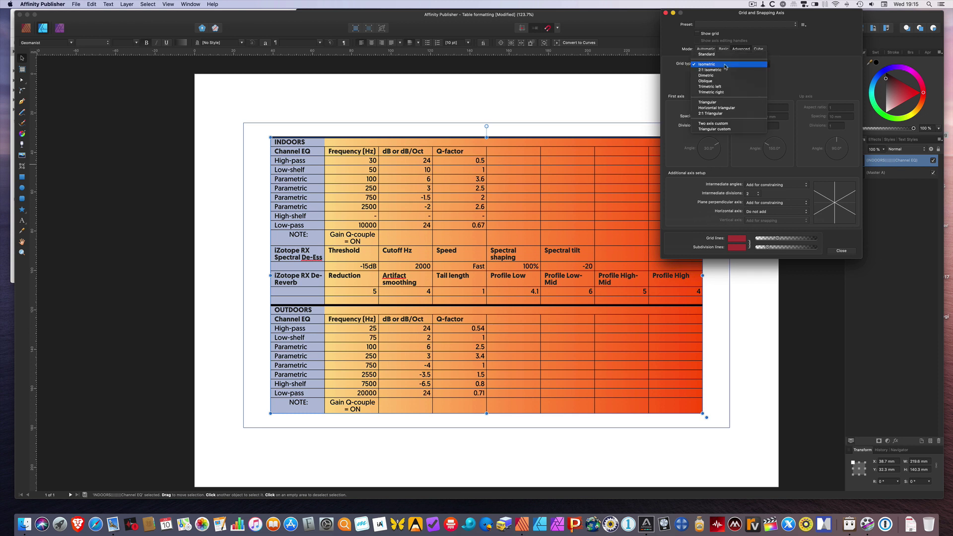
pyautogui.click(725, 67)
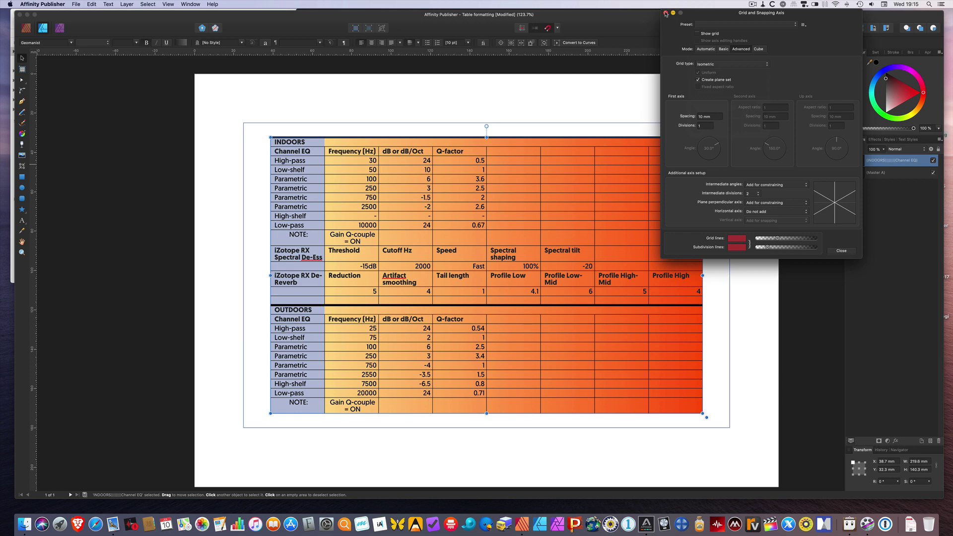
pyautogui.click(841, 251)
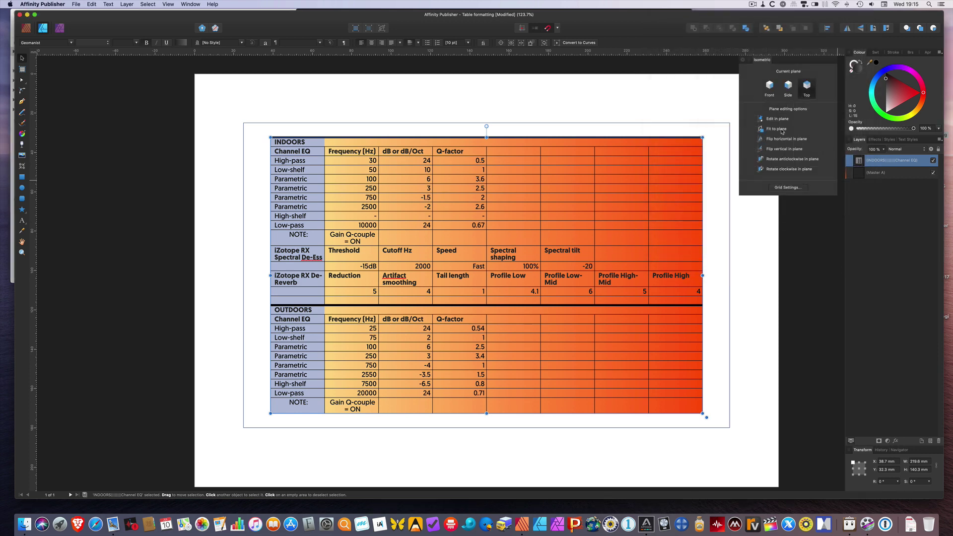
# Step: Try fitting the table to the isometric Top plane and resizing it to about 194 by 169 mm, undoing these transforms
pyautogui.click(782, 130)
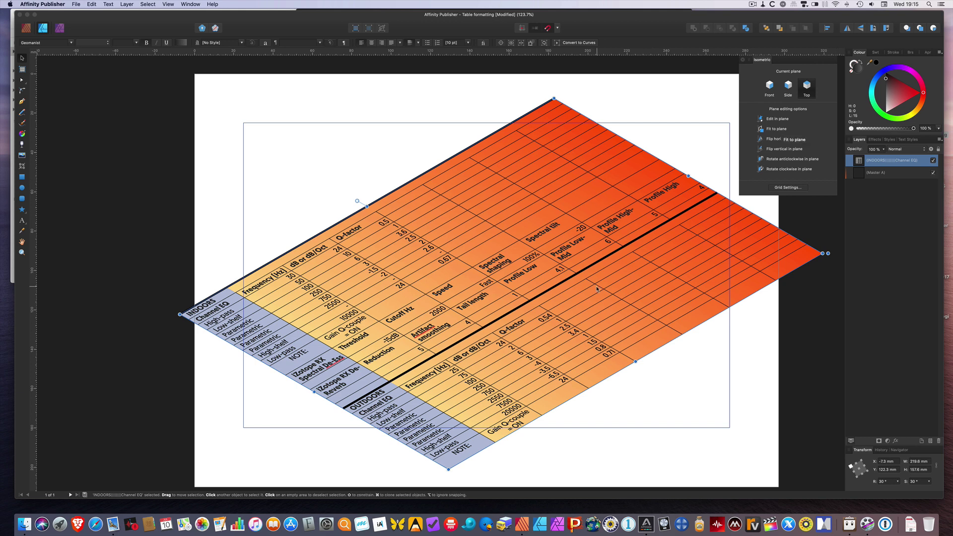
pyautogui.moveTo(596, 292); pyautogui.dragTo(567, 265)
pyautogui.moveTo(418, 444); pyautogui.dragTo(407, 390)
pyautogui.moveTo(639, 262); pyautogui.dragTo(643, 270)
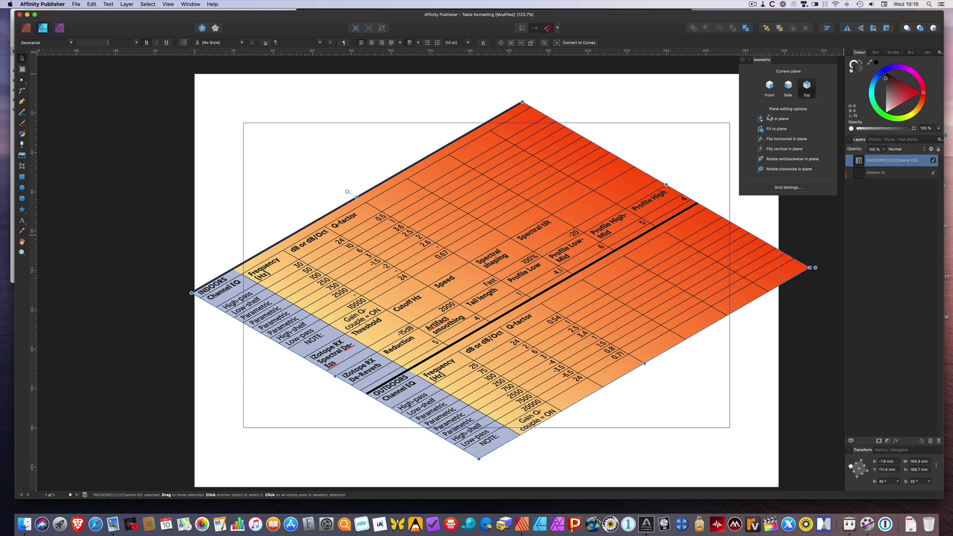
pyautogui.press('super+z')
pyautogui.press('super+z')
pyautogui.press('super+z')
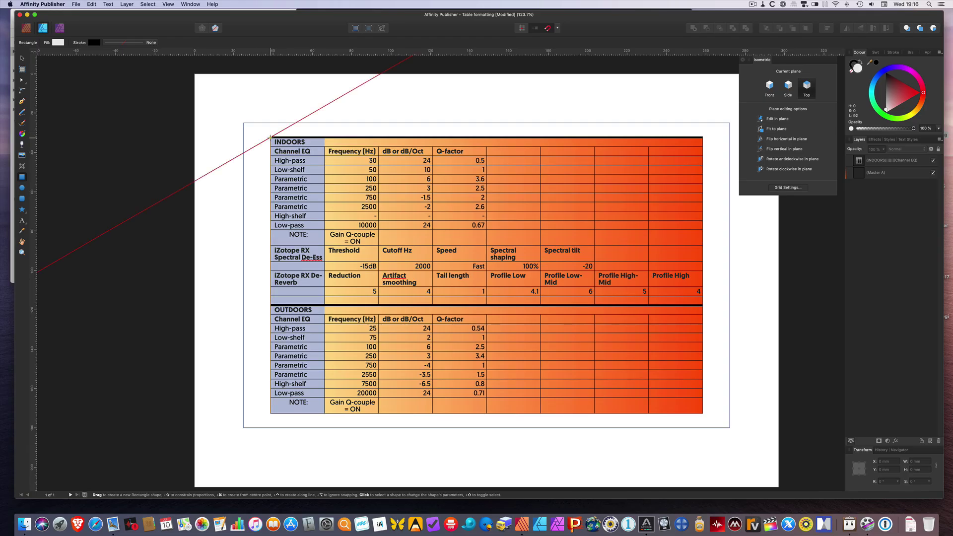
# Step: Place a dark grey rectangle of about 220 by 140 mm directly behind the table, matching the table's outline
pyautogui.moveTo(271, 137)
pyautogui.mouseDown()
pyautogui.moveTo(374, 224)
pyautogui.moveTo(588, 346)
pyautogui.moveTo(712, 438)
pyautogui.moveTo(702, 415)
pyautogui.mouseUp()
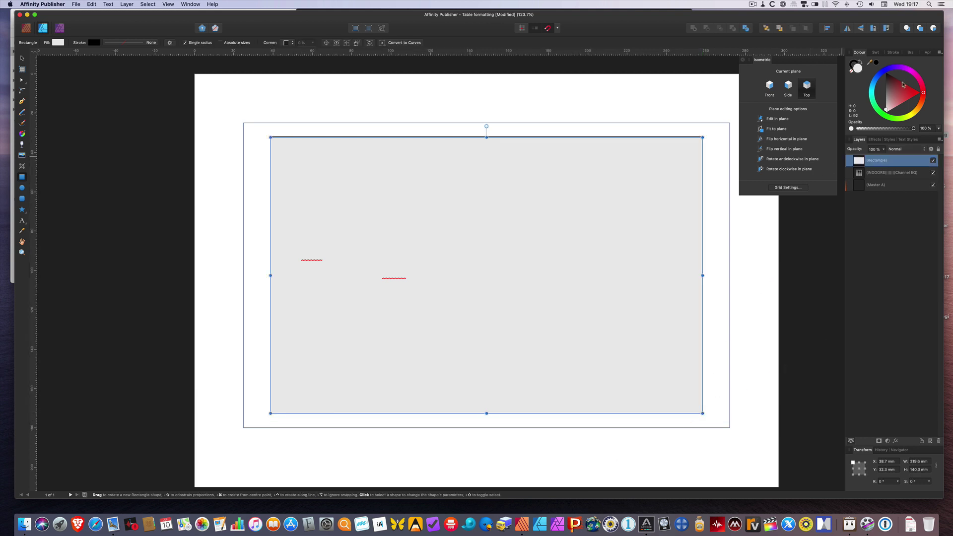
pyautogui.moveTo(903, 85); pyautogui.dragTo(884, 86)
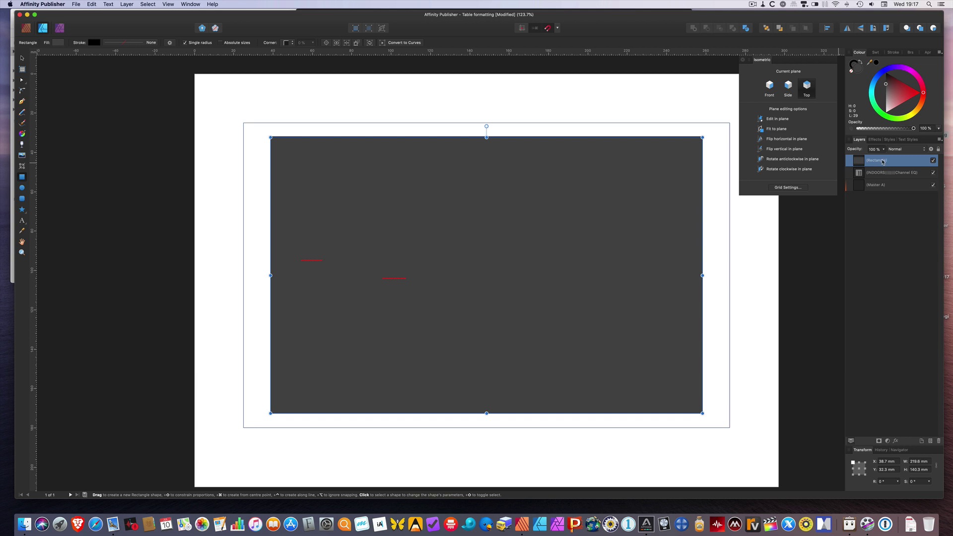
pyautogui.moveTo(883, 161); pyautogui.dragTo(867, 181)
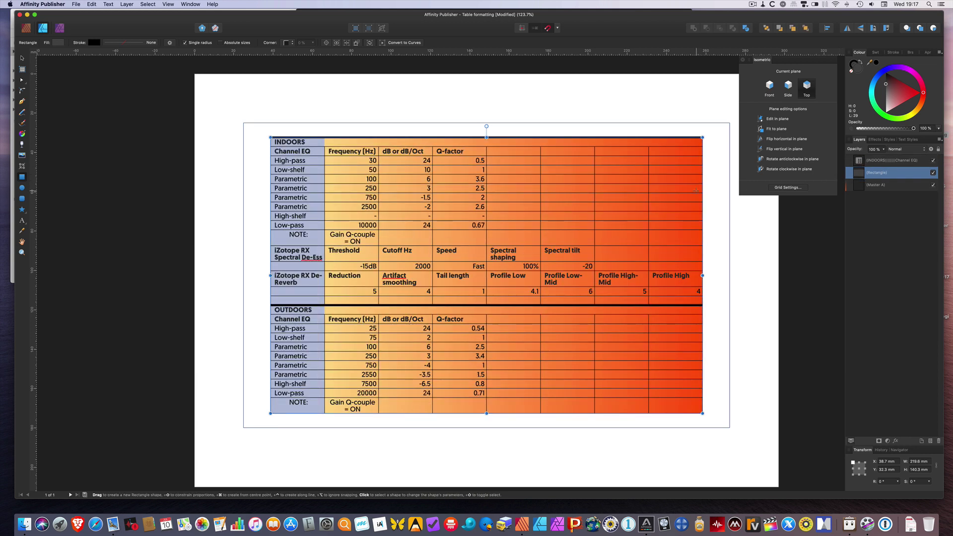
# Step: Offset the dark grey rectangle about 1.7 mm to the right and 1.7 mm down from the table
pyautogui.press('Right')
pyautogui.press('Down')
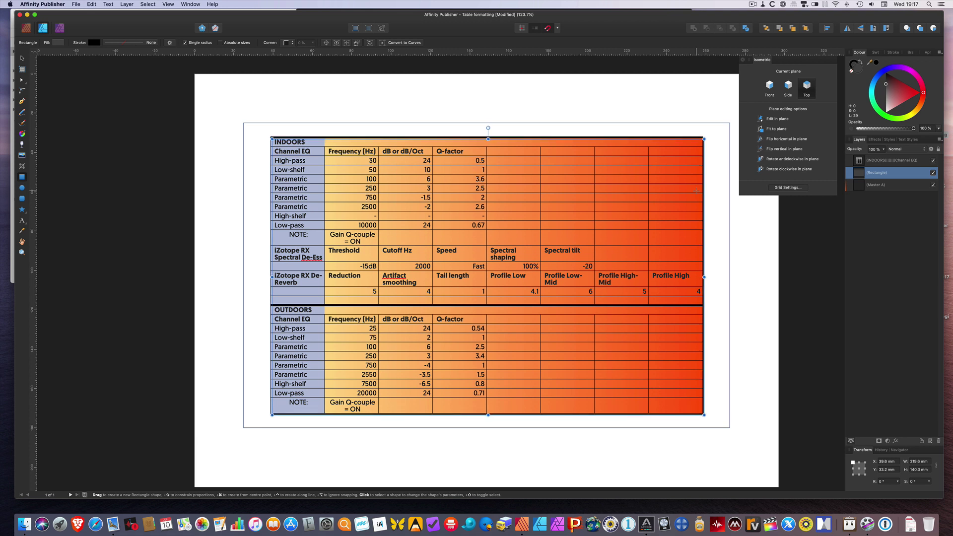
pyautogui.press('Right')
pyautogui.press('Down')
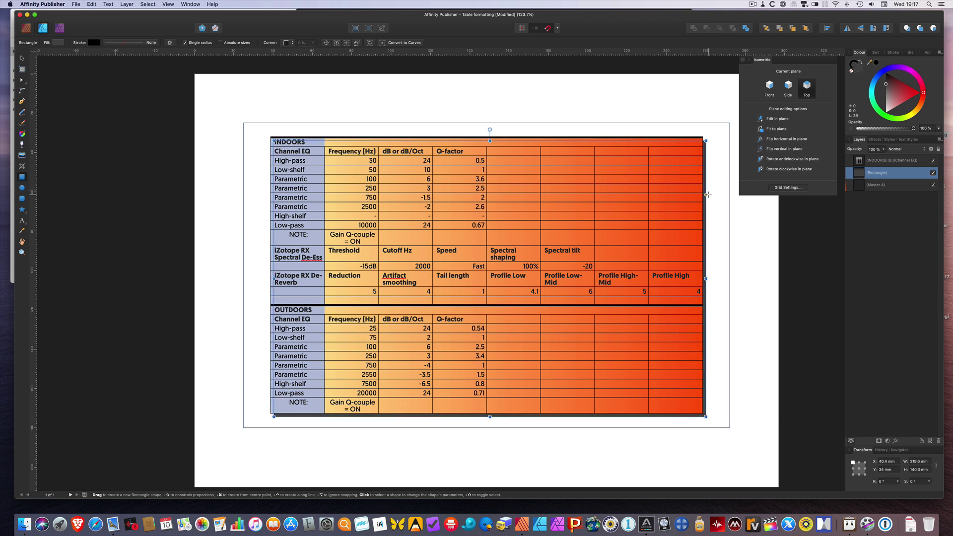
# Step: Add an outer shadow with about 24 px radius and 17.6 px offset to the rectangle, and move it slightly closer to the table's outline
pyautogui.click(879, 140)
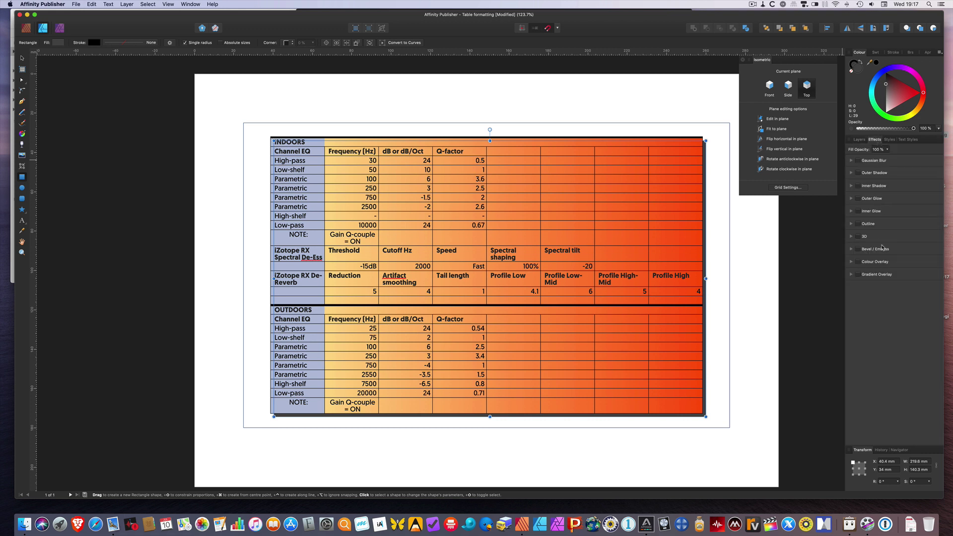
pyautogui.click(858, 173)
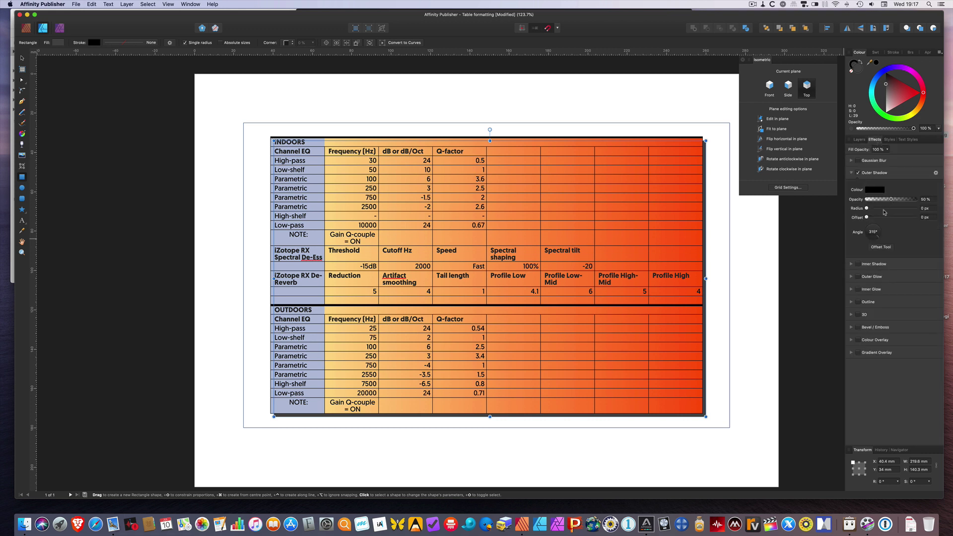
pyautogui.moveTo(867, 209); pyautogui.dragTo(896, 210)
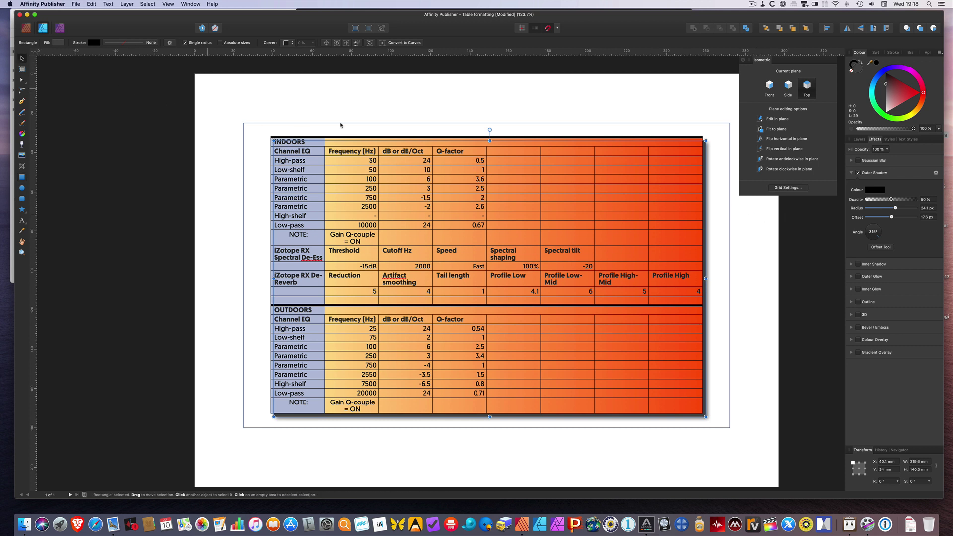
pyautogui.moveTo(488, 175); pyautogui.dragTo(488, 174)
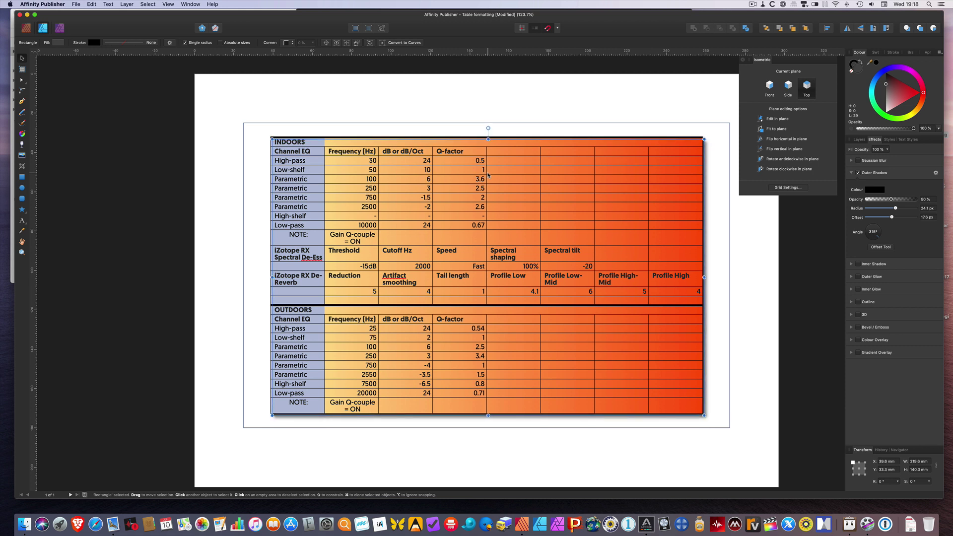
pyautogui.click(251, 125)
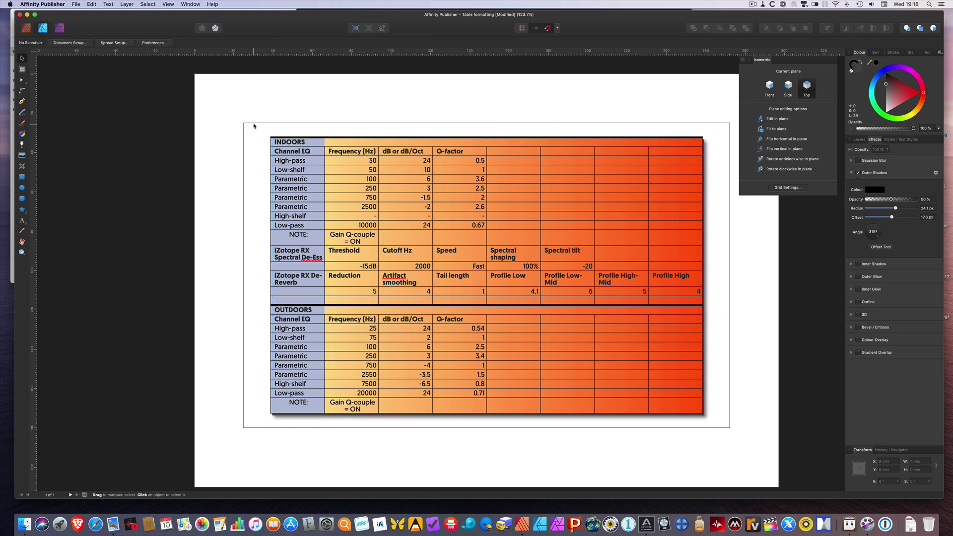
# Step: Try fitting the table and rectangle together to the isometric Top plane and moving them, undoing these transforms
pyautogui.moveTo(251, 132); pyautogui.dragTo(718, 424)
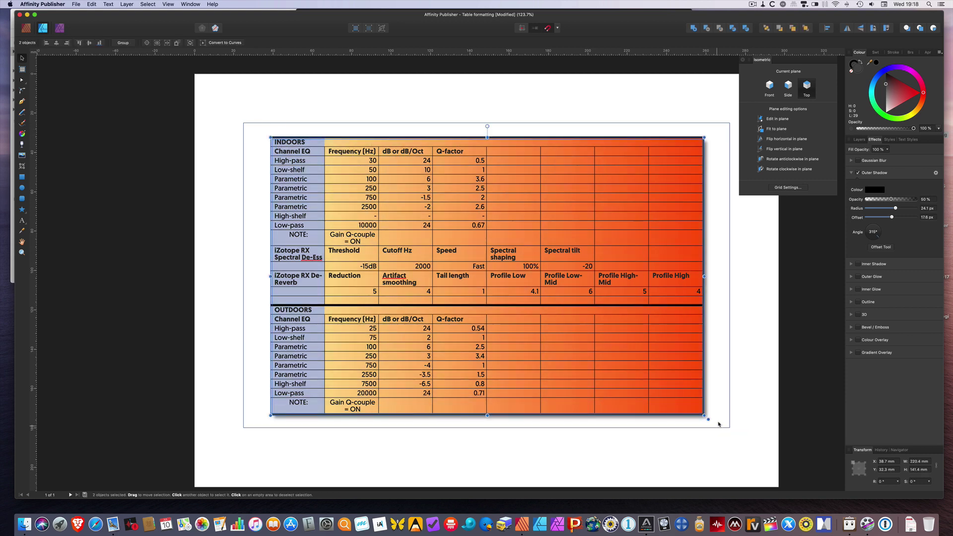
pyautogui.click(774, 130)
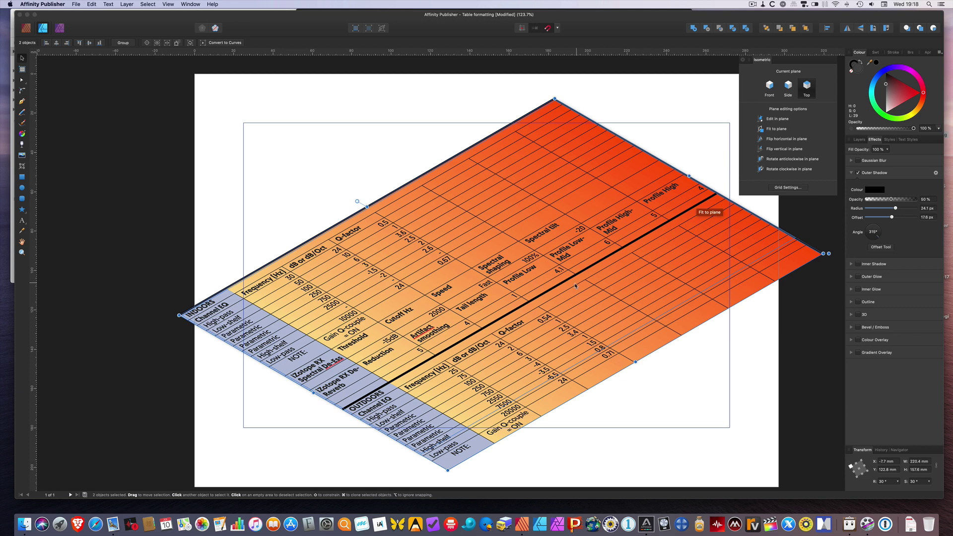
pyautogui.moveTo(561, 301); pyautogui.dragTo(527, 298)
pyautogui.press('super+z')
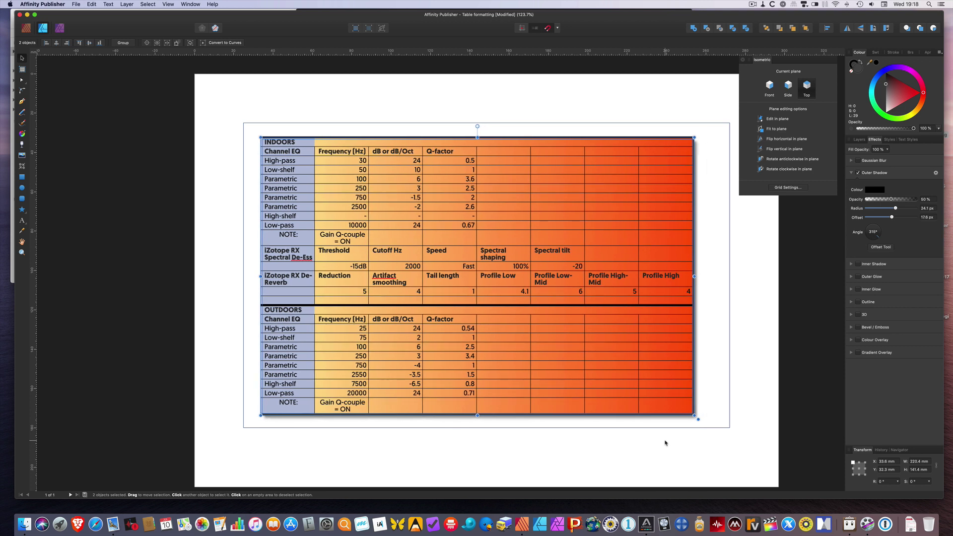
pyautogui.press('super+z')
pyautogui.press('super+z')
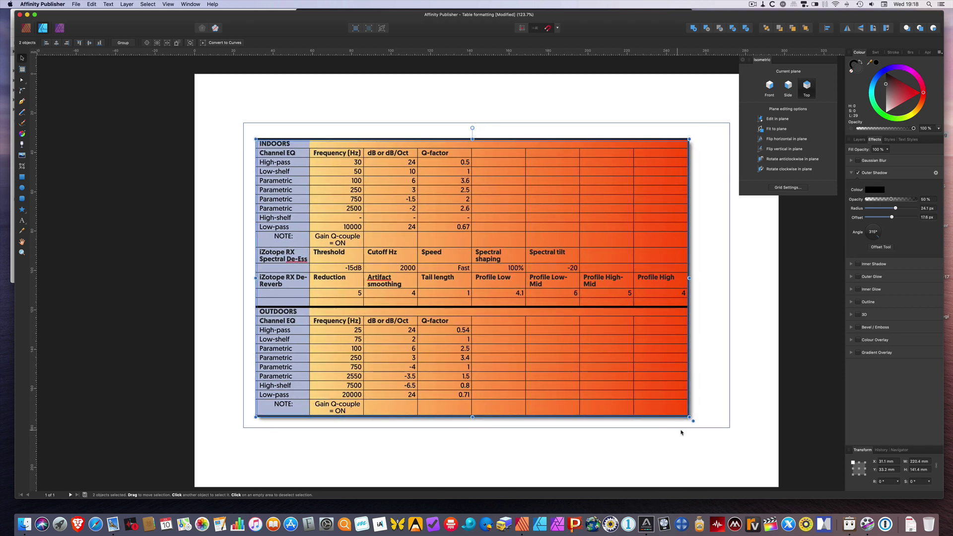
# Step: Shift only the dark grey rectangle about 4.2 mm left and 2.5 mm down behind the table
pyautogui.click(681, 432)
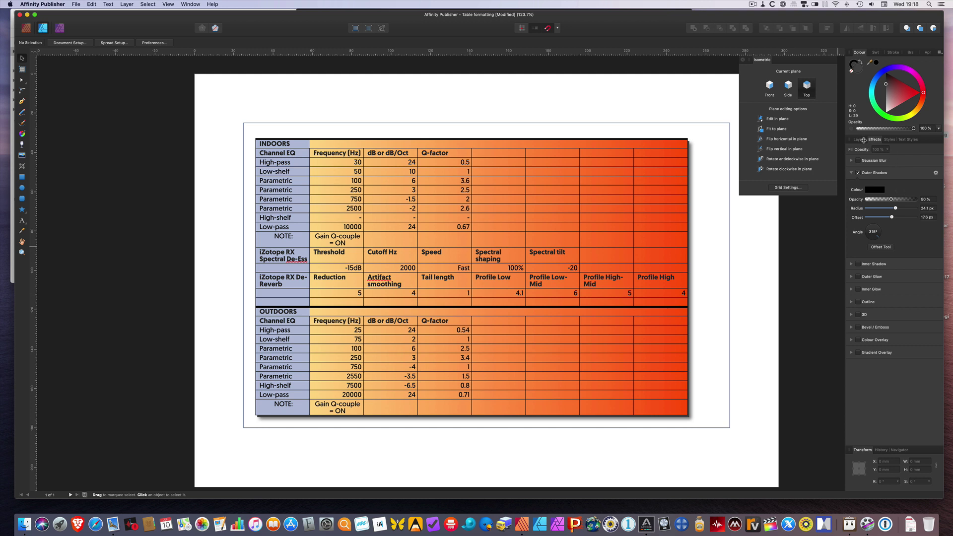
pyautogui.click(861, 140)
pyautogui.click(879, 173)
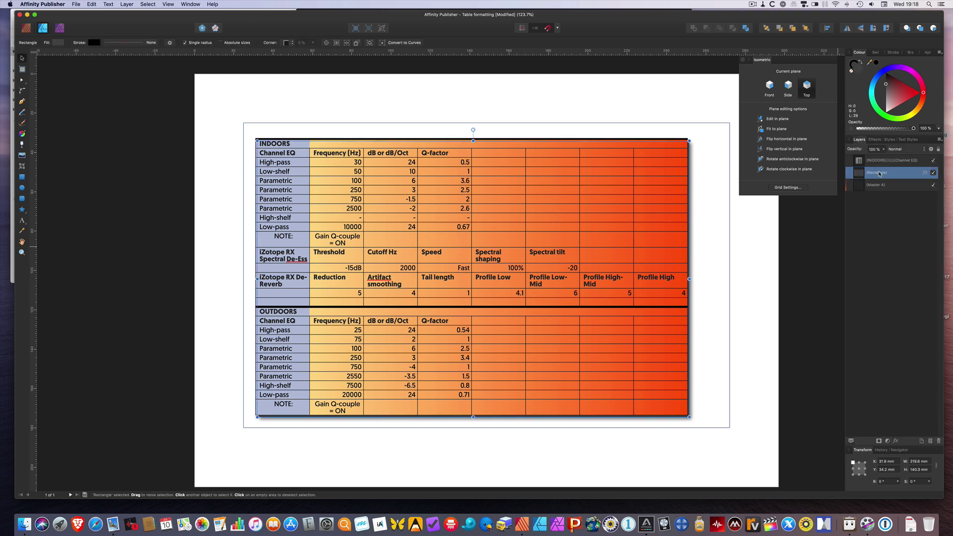
pyautogui.press('Left')
pyautogui.press('Left')
pyautogui.press('Left')
pyautogui.press('Left')
pyautogui.press('Left')
pyautogui.press('Left')
pyautogui.press('Down')
pyautogui.press('Down')
pyautogui.press('Down')
pyautogui.press('Down')
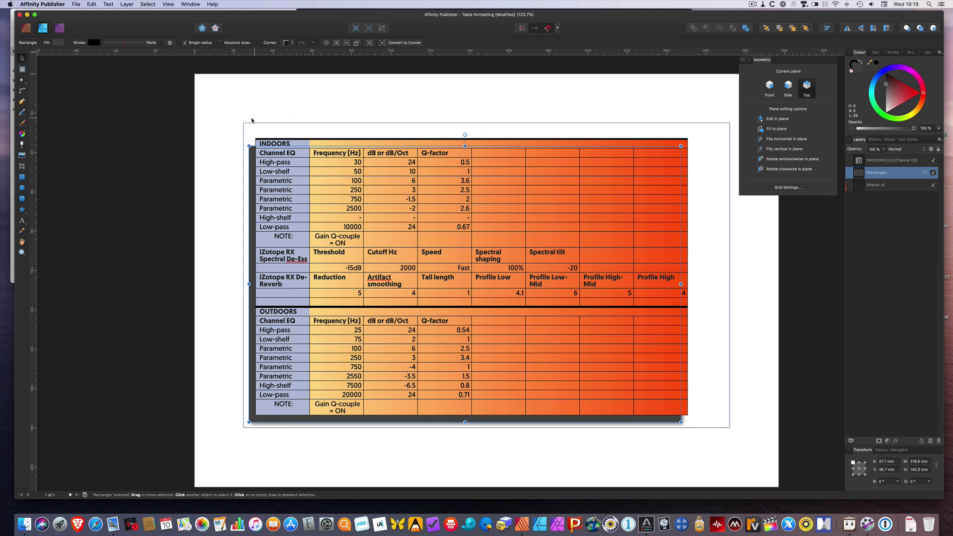
# Step: Fit the table and rectangle to the isometric Top plane, and extend the rectangle's height to about 159.5 mm beyond the table's lower edge
pyautogui.moveTo(234, 119); pyautogui.dragTo(697, 469)
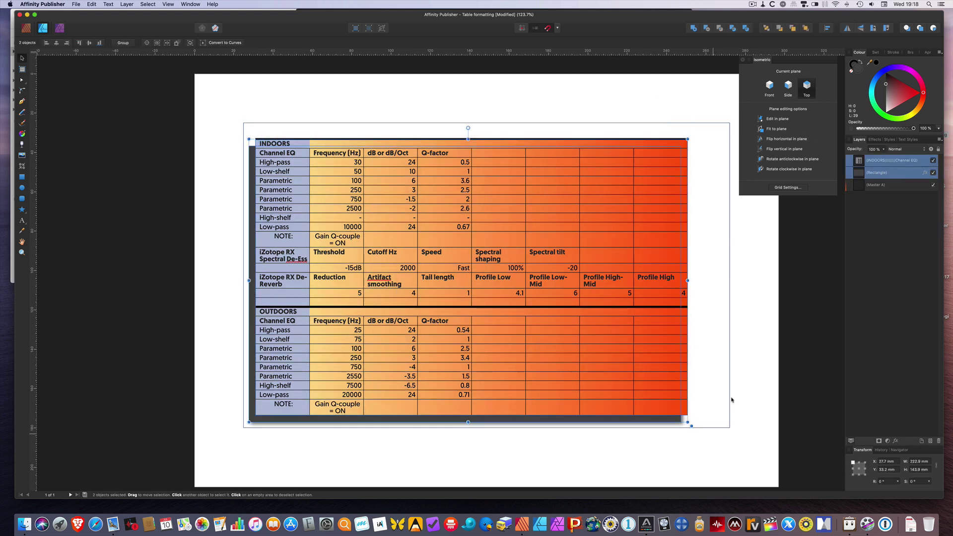
pyautogui.click(776, 129)
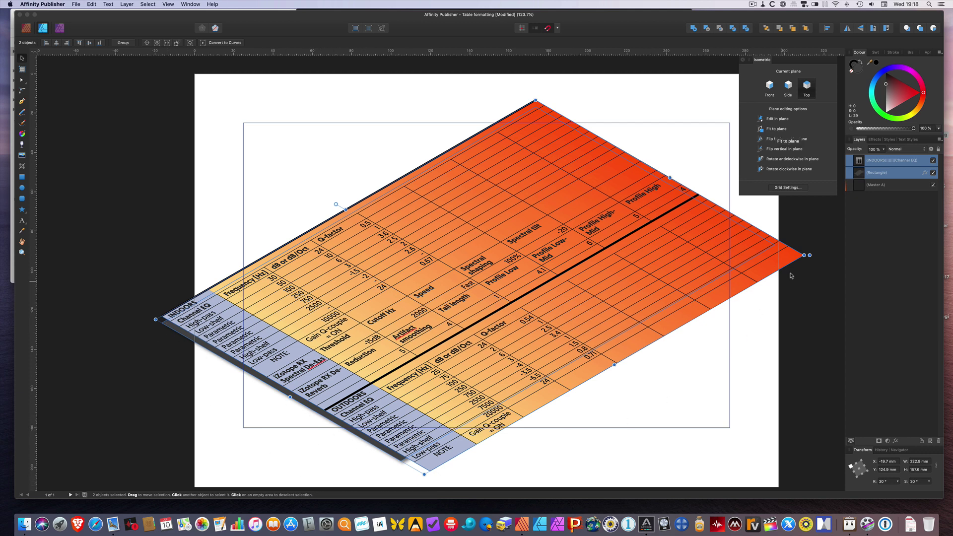
pyautogui.click(895, 171)
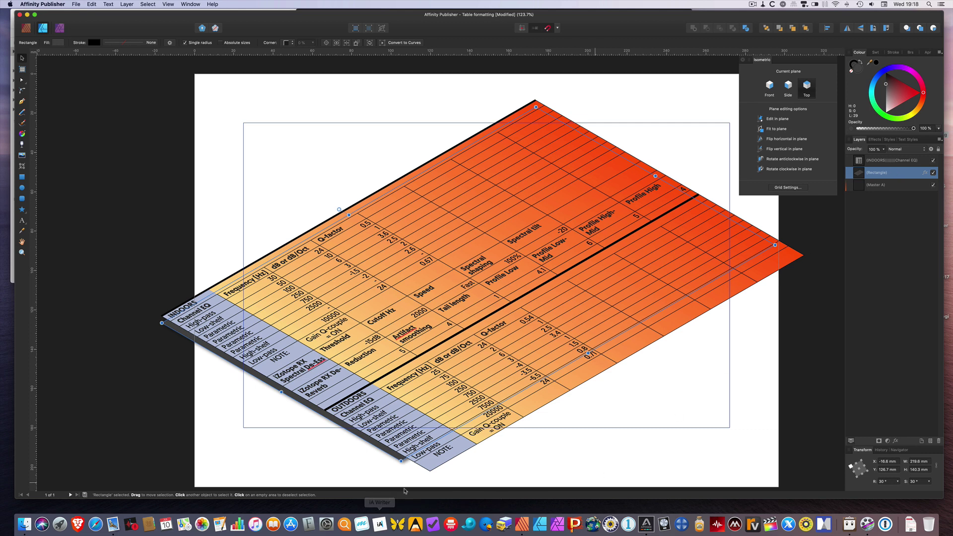
pyautogui.moveTo(588, 353); pyautogui.dragTo(620, 373)
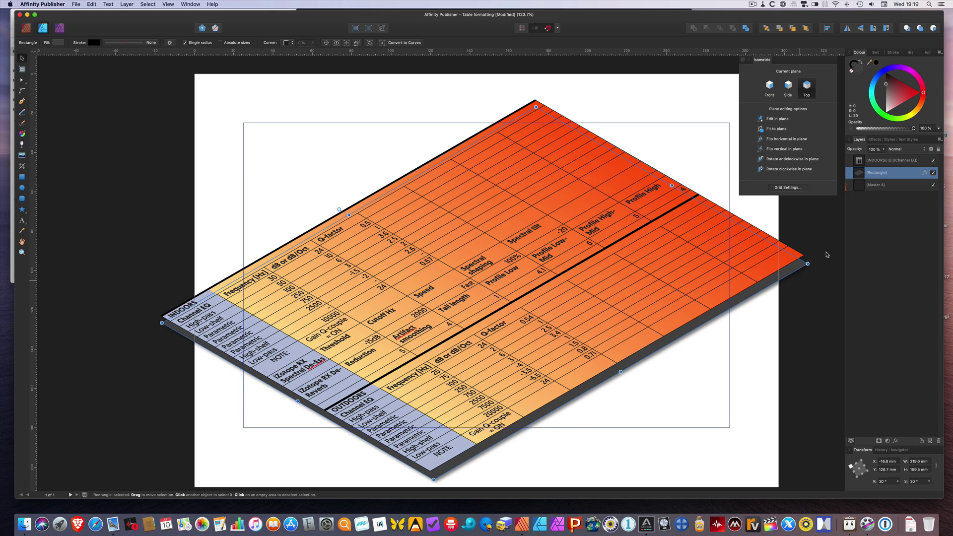
# Step: Increase the rectangle's outer shadow to about 41 px offset and 44 px radius
pyautogui.click(876, 140)
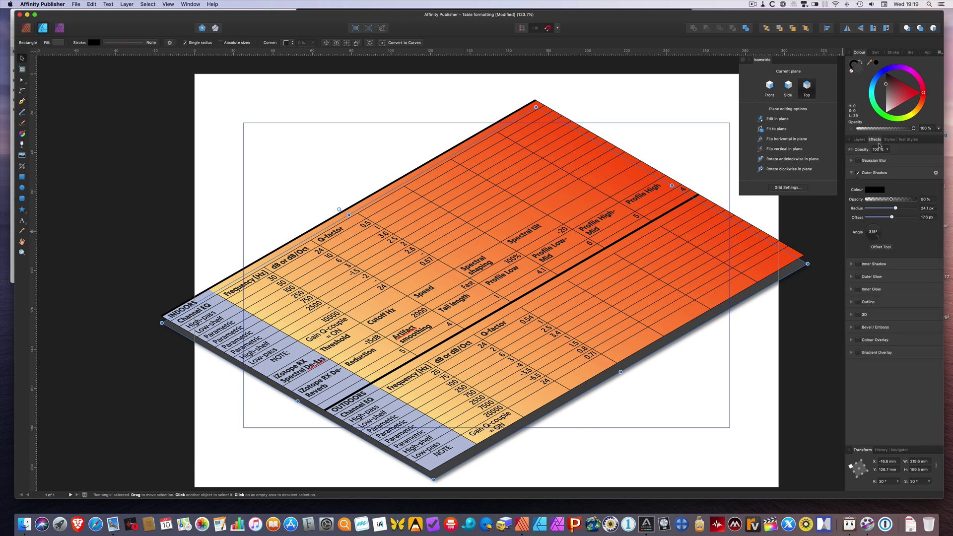
pyautogui.click(905, 218)
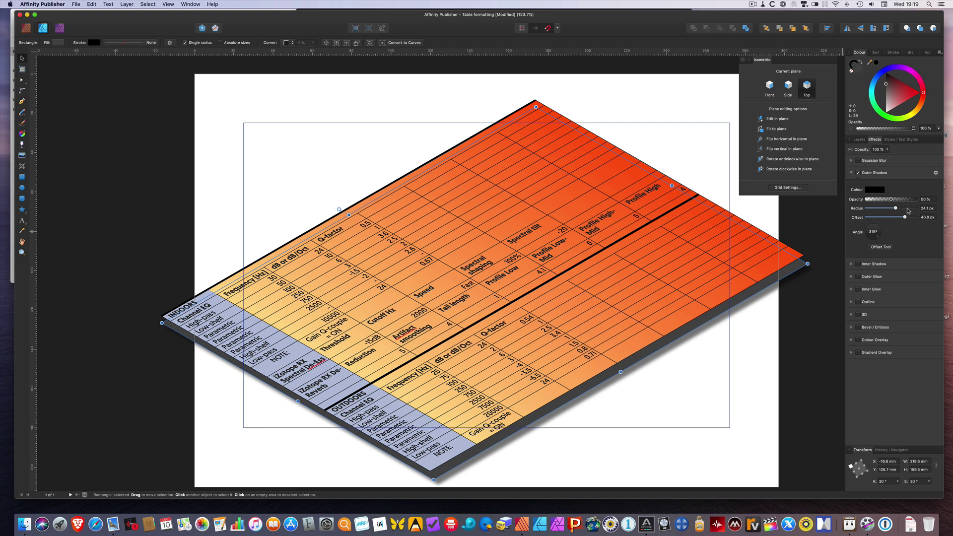
pyautogui.click(907, 209)
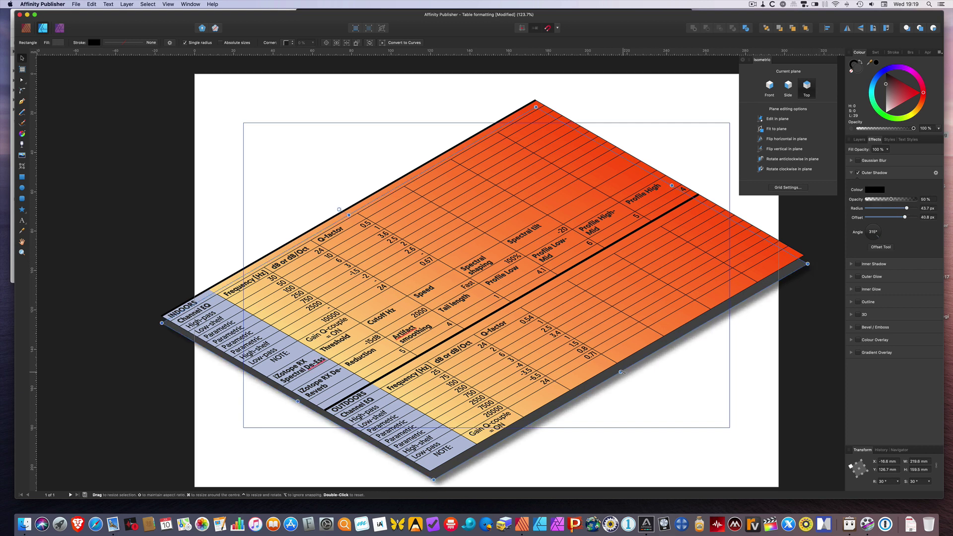
# Step: Reduce the rectangle's height to about 155.7 mm and trim its overhang along the table's blue column edge
pyautogui.moveTo(621, 372); pyautogui.dragTo(618, 369)
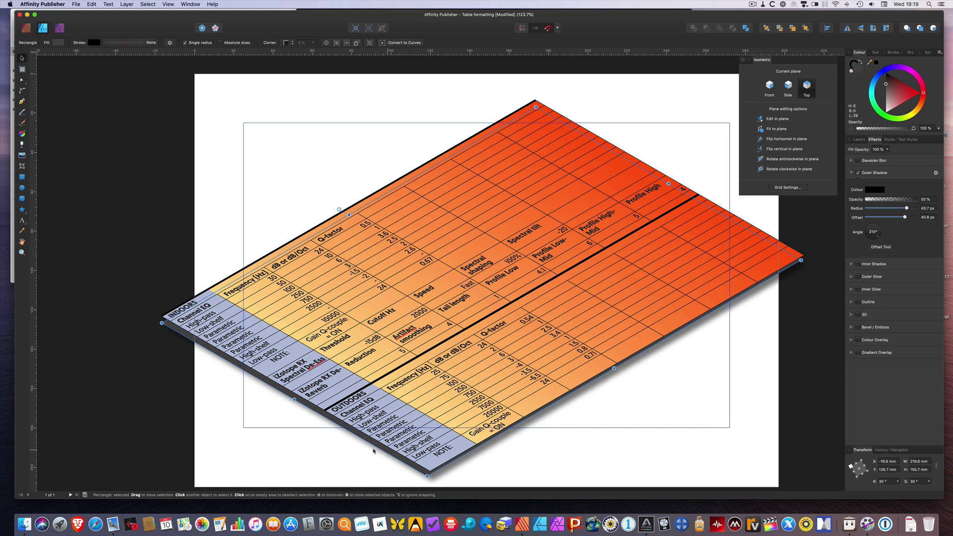
pyautogui.moveTo(293, 400); pyautogui.dragTo(297, 397)
pyautogui.click(642, 134)
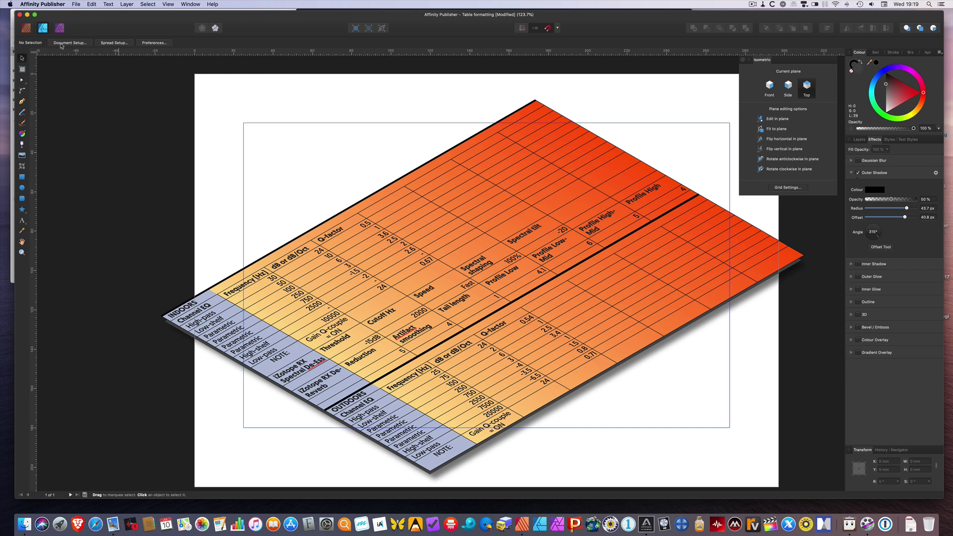
# Step: Switch to the Publisher persona with the Table panel closed, and shorten the table's "Spectral shaping" heading to "Shaping"
pyautogui.click(27, 28)
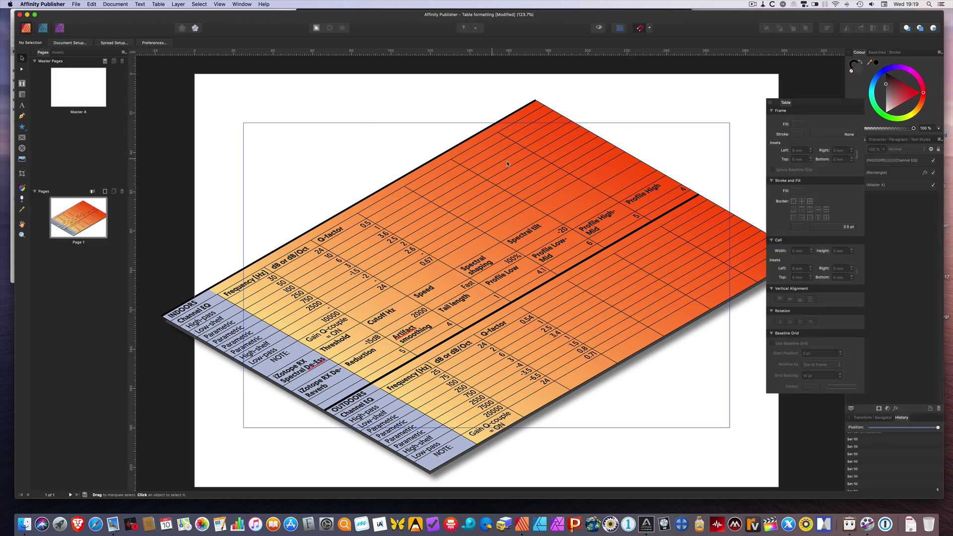
pyautogui.click(772, 103)
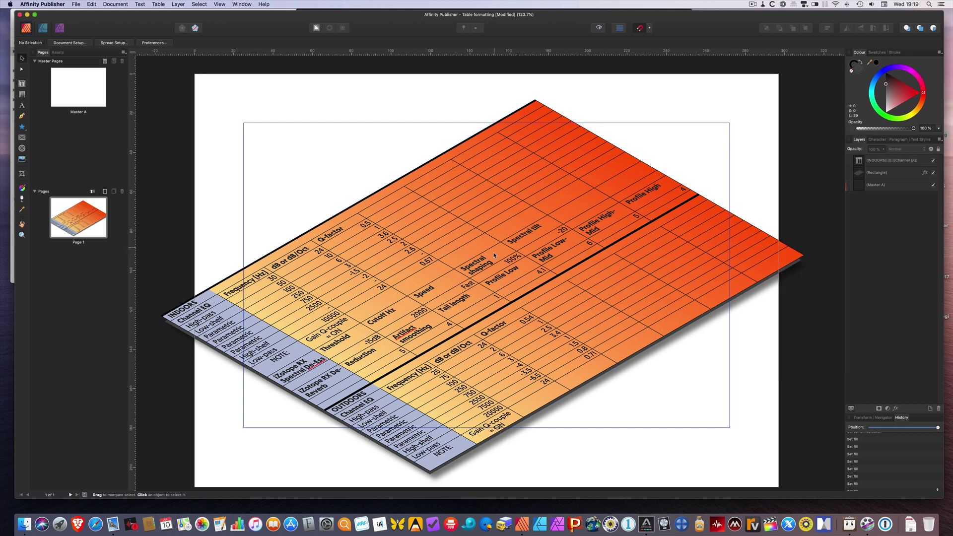
pyautogui.click(482, 266)
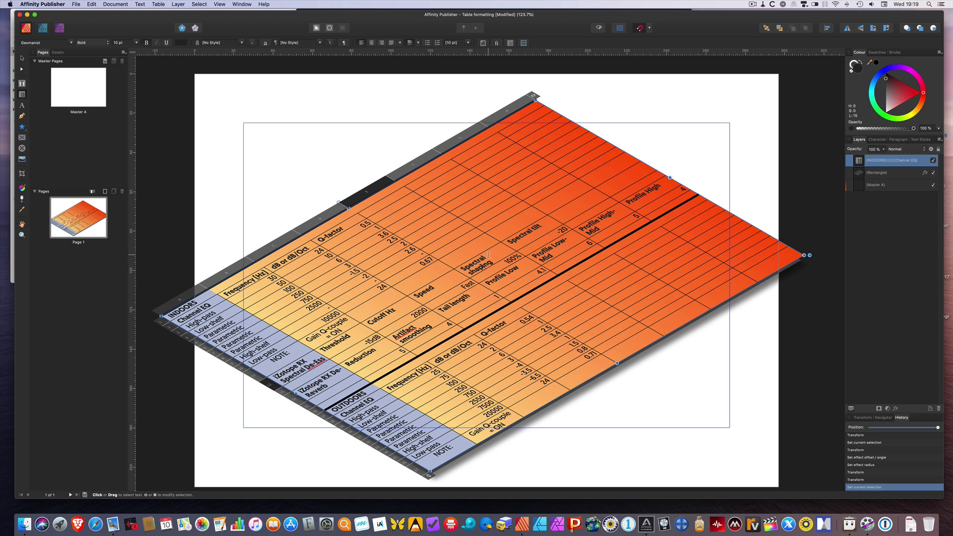
pyautogui.doubleClick(475, 260)
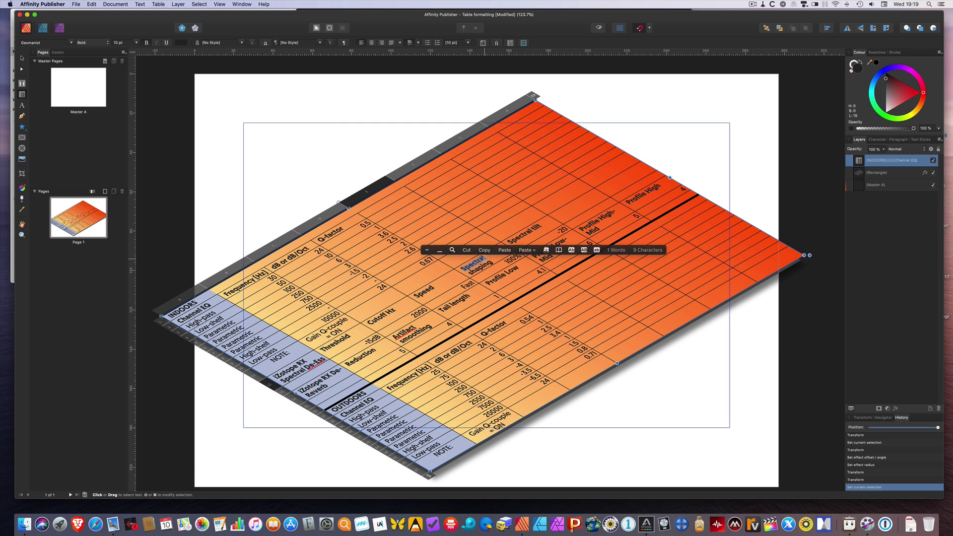
pyautogui.press('Delete')
pyautogui.press('Delete')
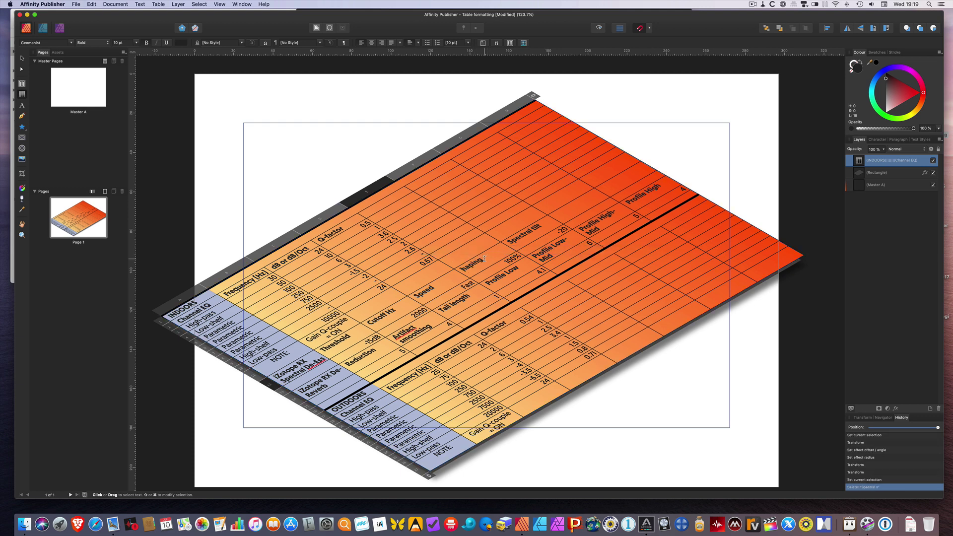
pyautogui.write('S')
pyautogui.press('Escape')
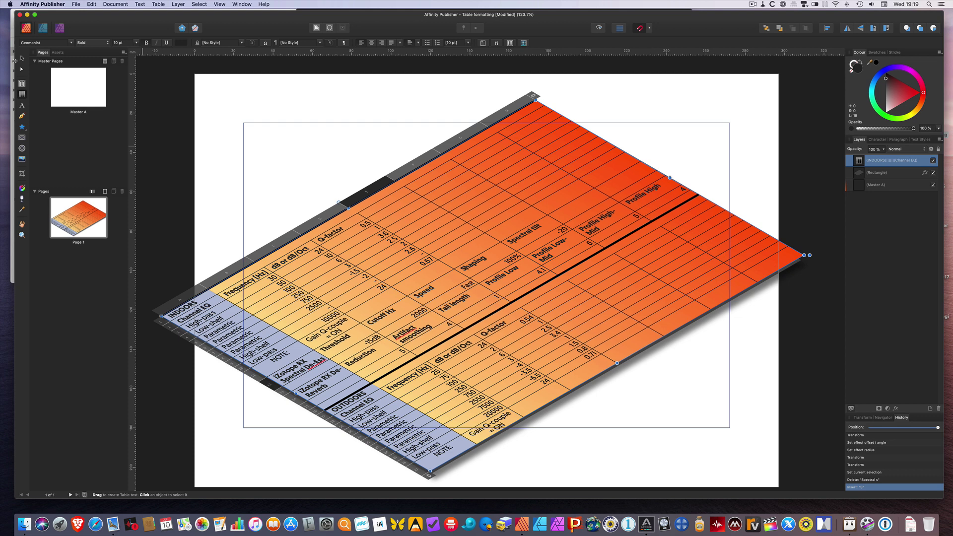
pyautogui.press('v')
pyautogui.click(204, 113)
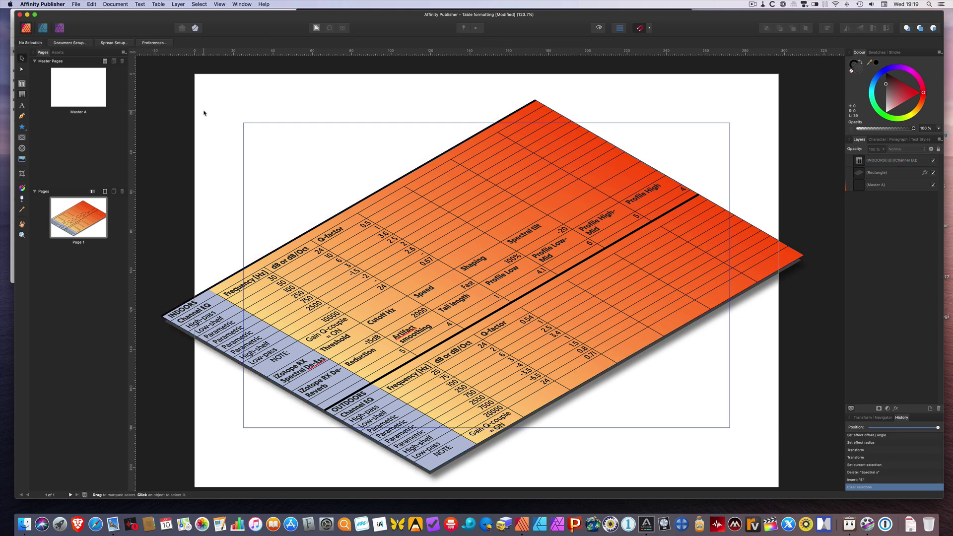
# Step: Lock the table and rectangle layers together, and test the lock by trying to move them
pyautogui.click(920, 165)
pyautogui.keyDown('shift'); pyautogui.click(917, 173); pyautogui.keyUp('shift')
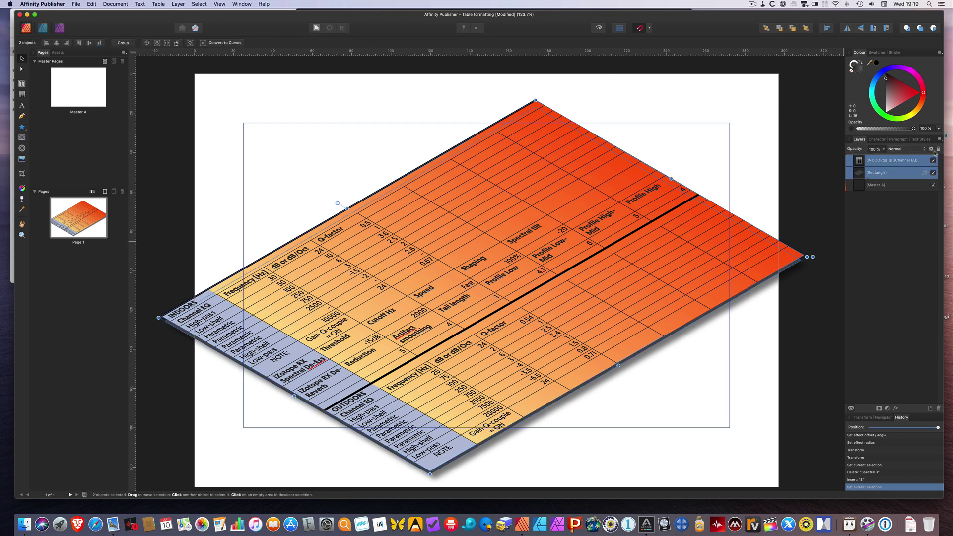
pyautogui.click(938, 149)
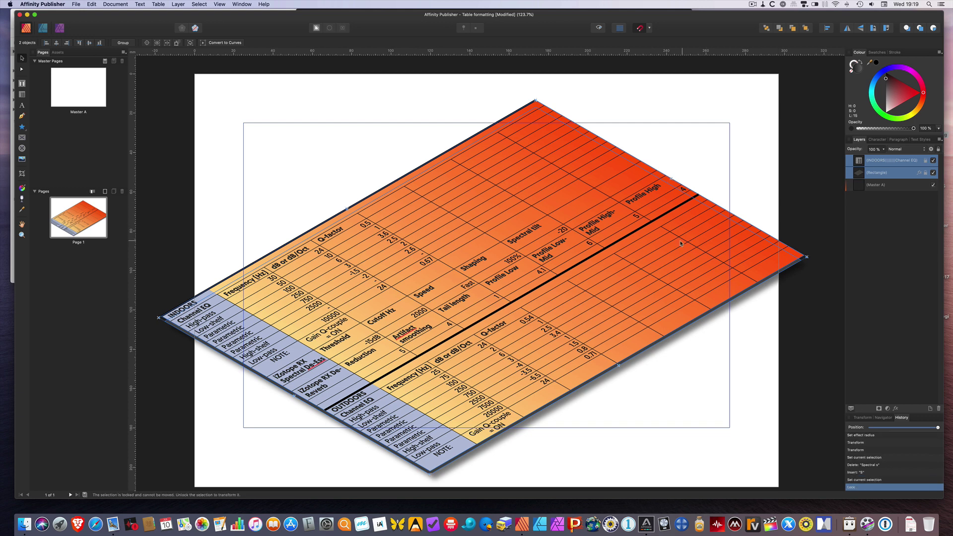
pyautogui.moveTo(665, 247); pyautogui.dragTo(653, 242)
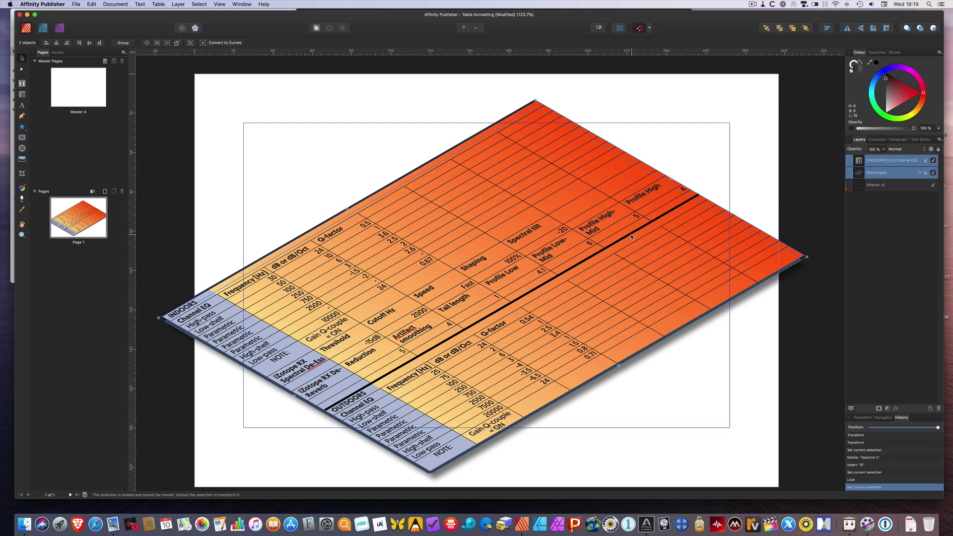